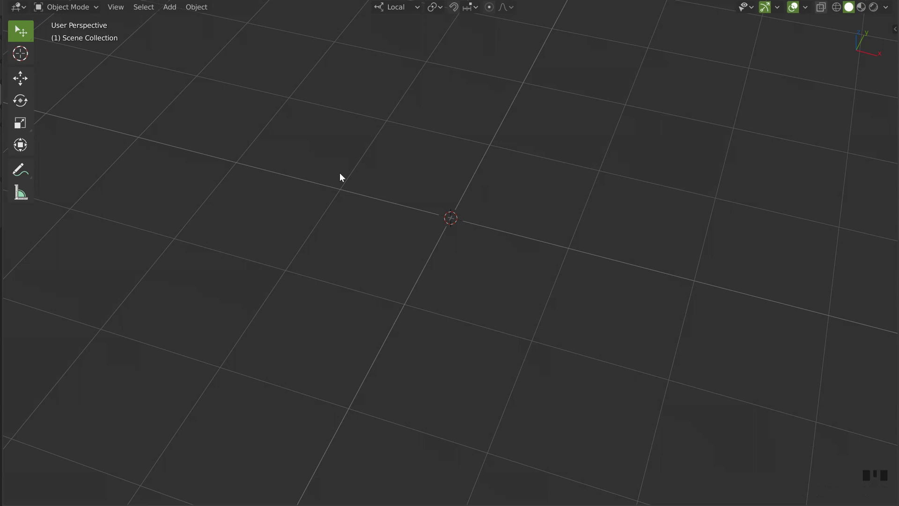
Add a single-vertex mesh at the world origin and move the vertex about 1.5 cm along its local X axis
{"action": "middle_click_drag", "start_coordinate": [444, 211], "coordinate": [441, 207]}
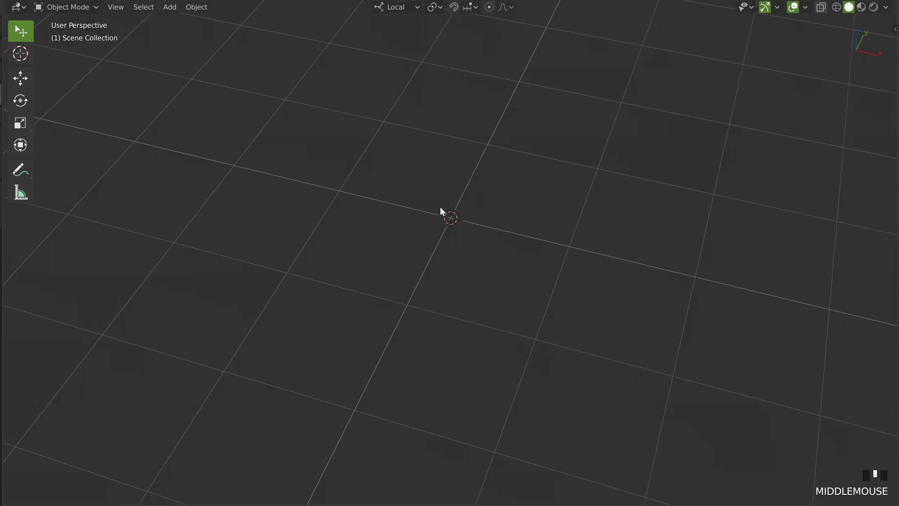
{"action": "key", "text": "shift+q"}
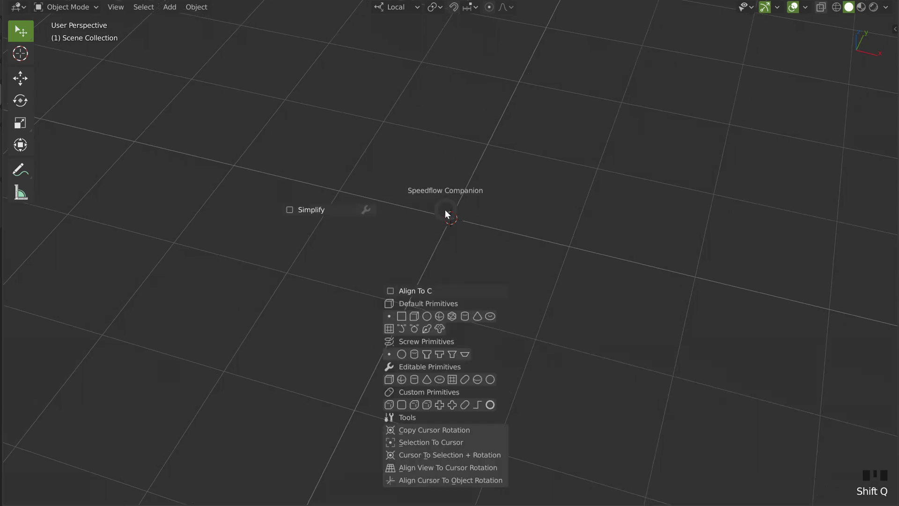
{"action": "left_click", "coordinate": [386, 317]}
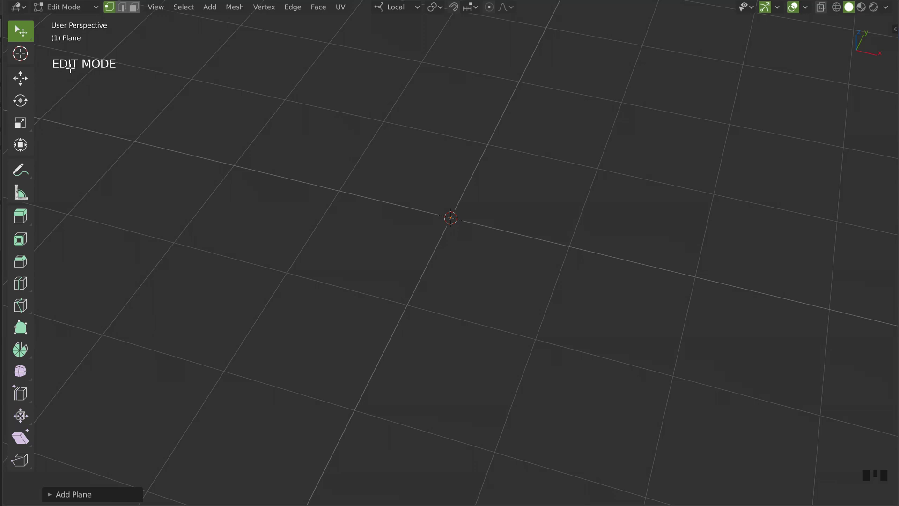
{"action": "middle_click_drag", "start_coordinate": [445, 229], "coordinate": [430, 185]}
{"action": "key", "text": "g"}
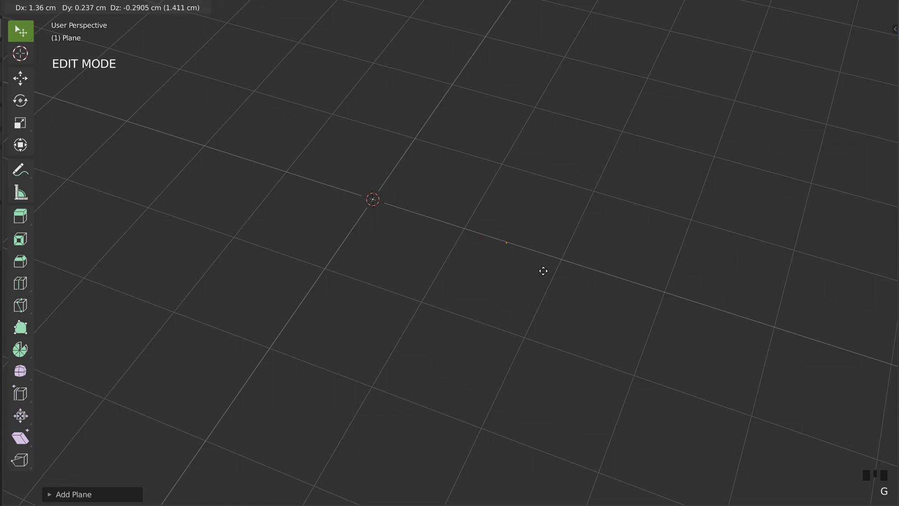
{"action": "key", "text": "x"}
{"action": "key", "text": "x"}
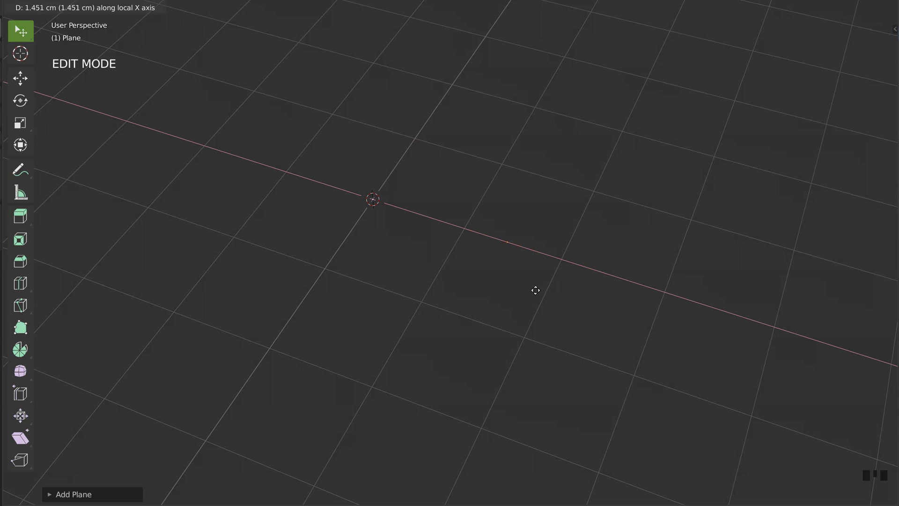
{"action": "left_click", "coordinate": [536, 289]}
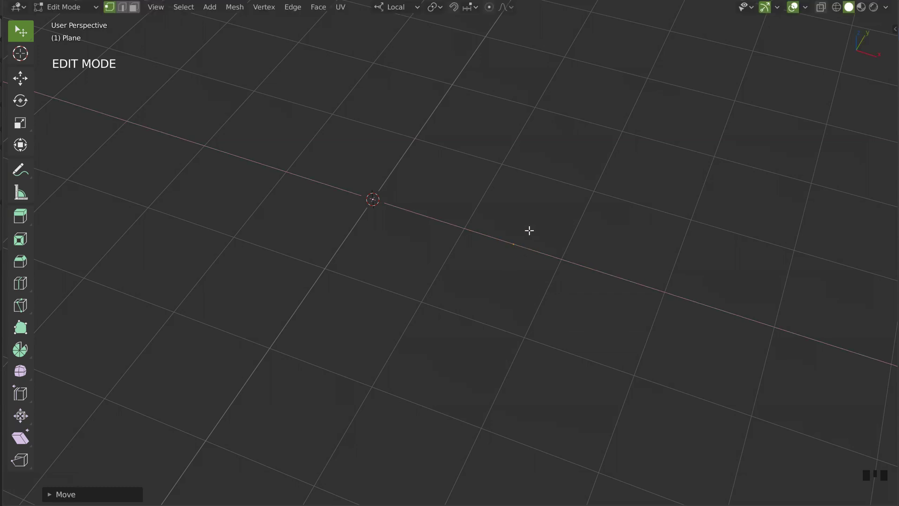
Extrude the vertex outward along the local X axis to form a short edge about 0.7 cm long
{"action": "key", "text": "e"}
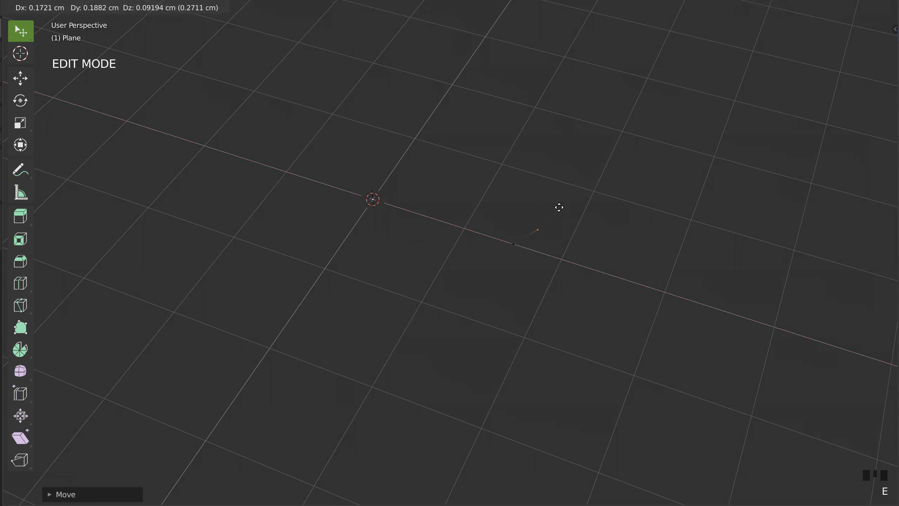
{"action": "key", "text": "x"}
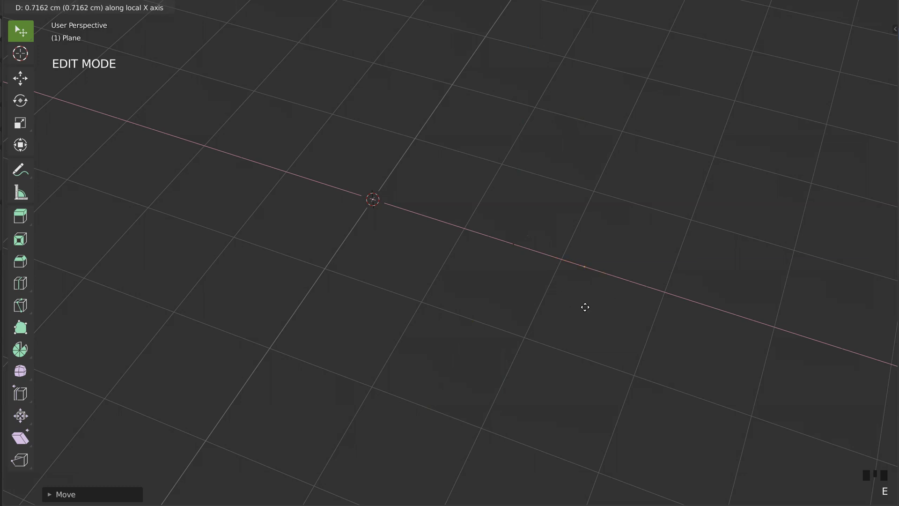
{"action": "left_click", "coordinate": [594, 304]}
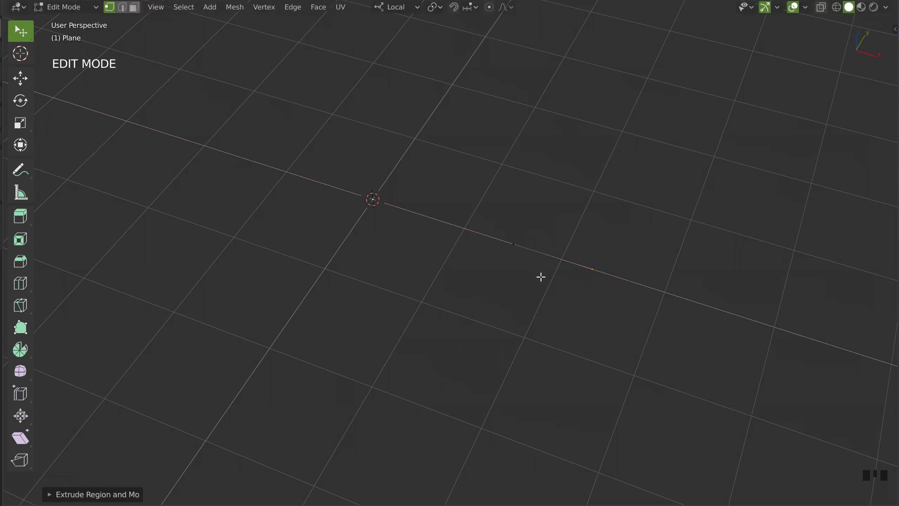
Add a Displace modifier on local X limited to the edge's inner vertex, with a strength of -0.134
{"action": "middle_click_drag", "start_coordinate": [541, 277], "coordinate": [526, 226], "text": "ctrl"}
{"action": "left_click", "coordinate": [646, 285]}
{"action": "left_click", "coordinate": [638, 267]}
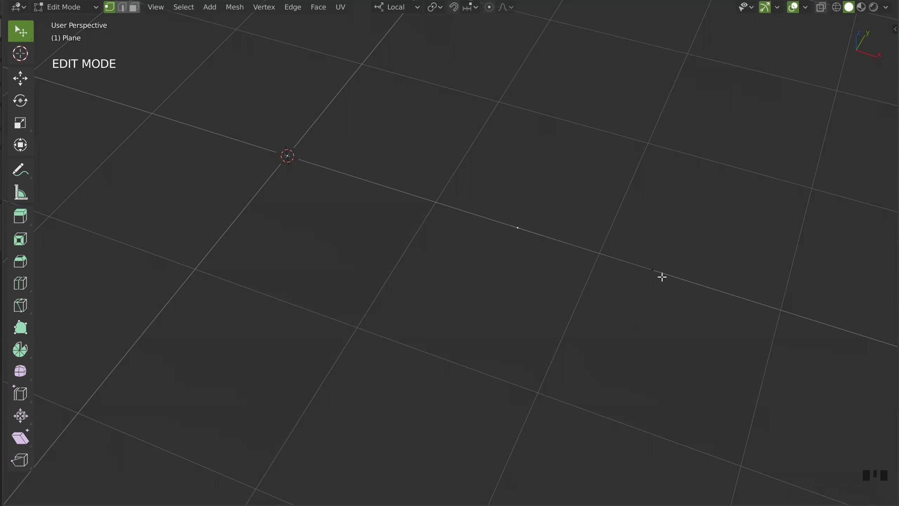
{"action": "middle_click_drag", "start_coordinate": [513, 238], "coordinate": [547, 210], "text": "shift"}
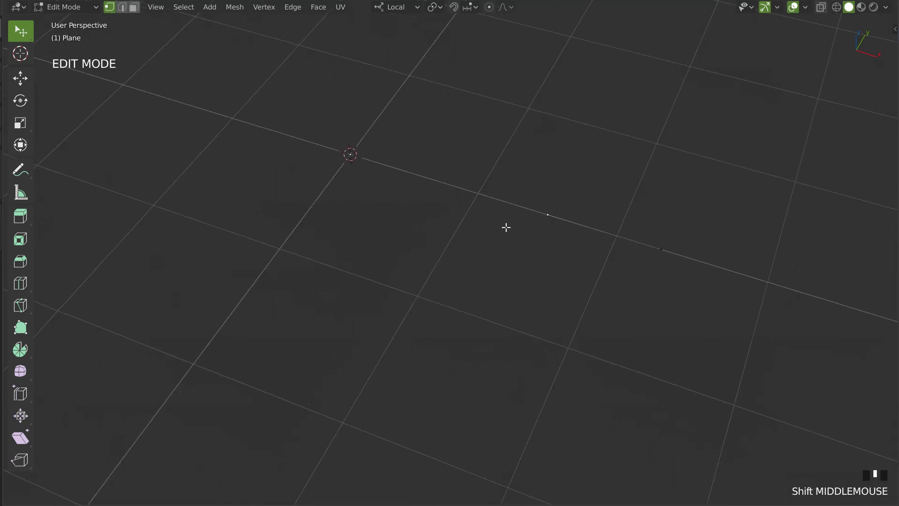
{"action": "key", "text": "space"}
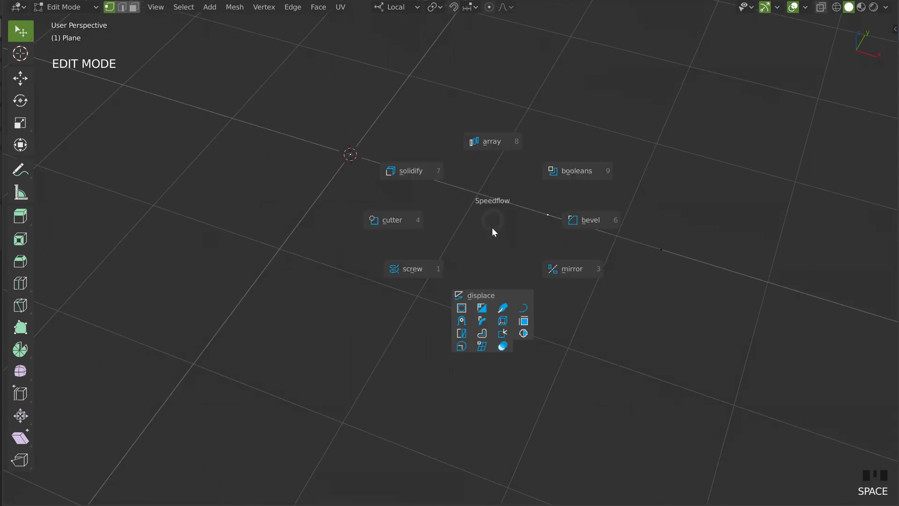
{"action": "left_click", "coordinate": [477, 294]}
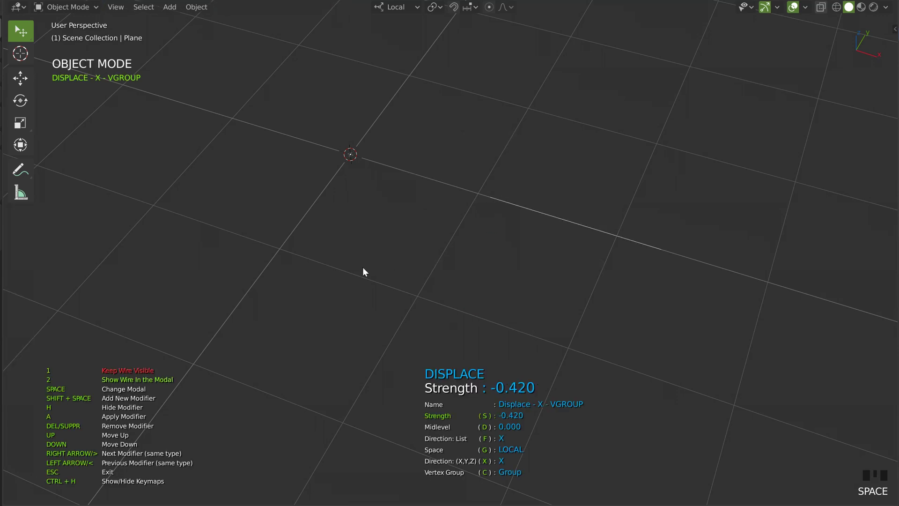
{"action": "left_click", "coordinate": [398, 263]}
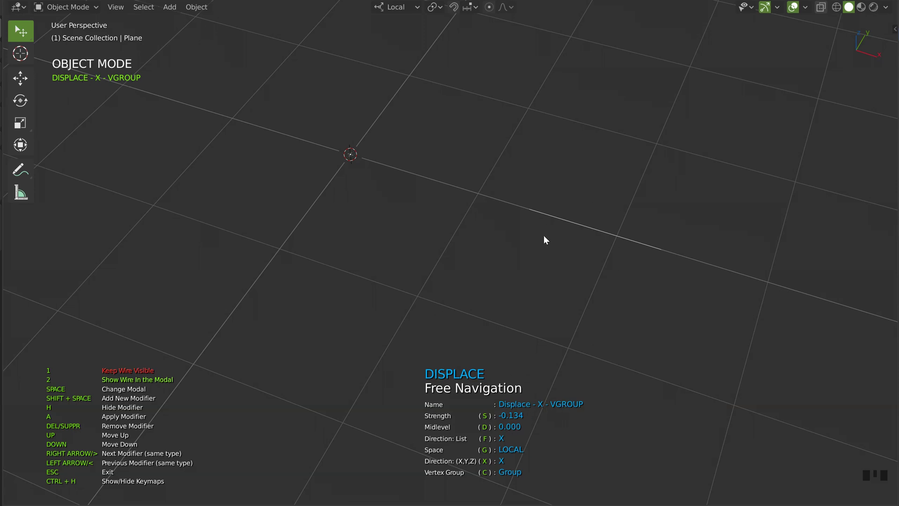
Add a second Displace modifier on local X limited to the edge's outer vertex, with a strength of 0.129
{"action": "key", "text": "Tab"}
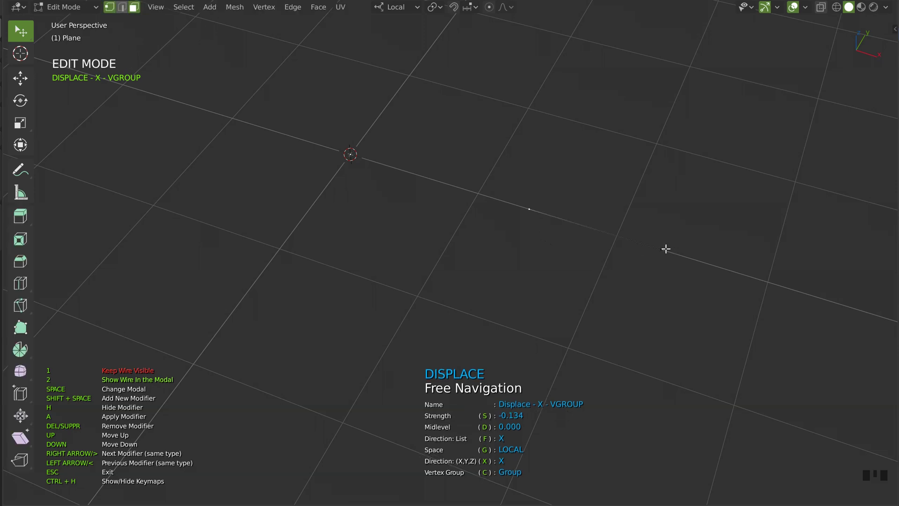
{"action": "left_click", "coordinate": [664, 248]}
{"action": "middle_click_drag", "start_coordinate": [618, 275], "coordinate": [515, 239], "text": "shift"}
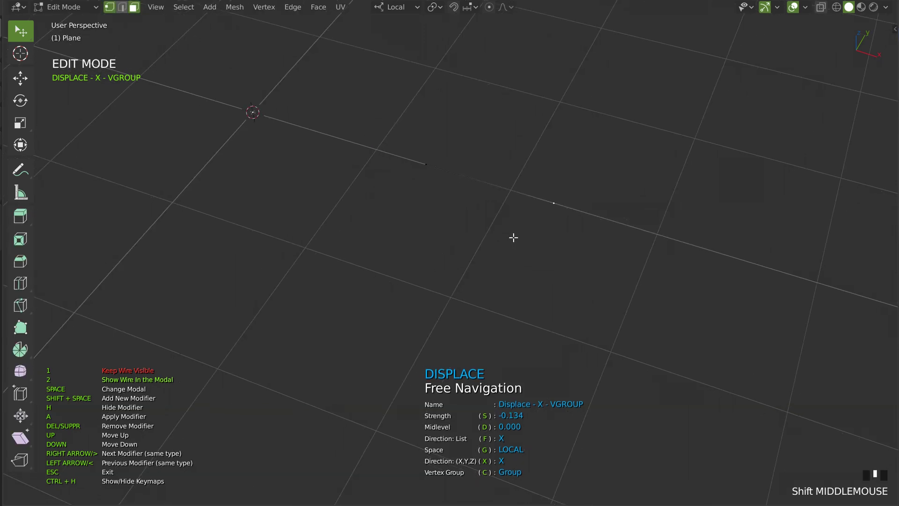
{"action": "key", "text": "space"}
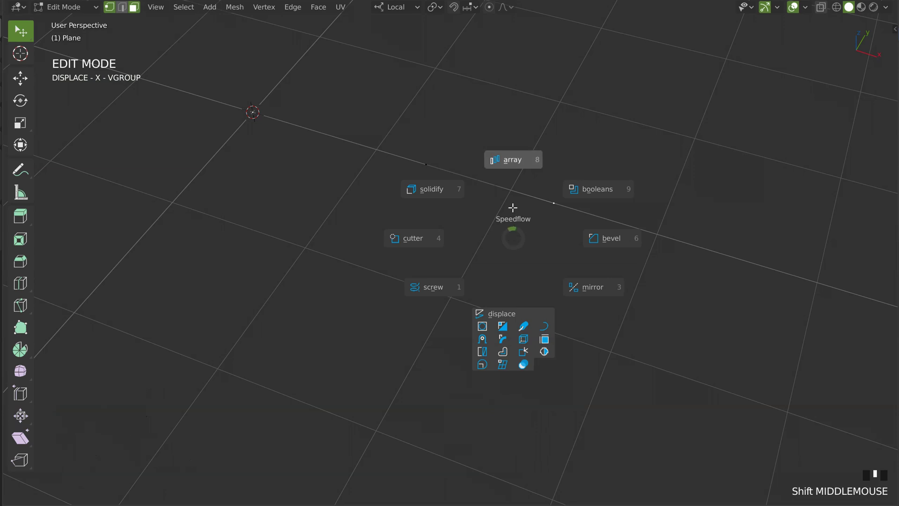
{"action": "left_click", "coordinate": [501, 314]}
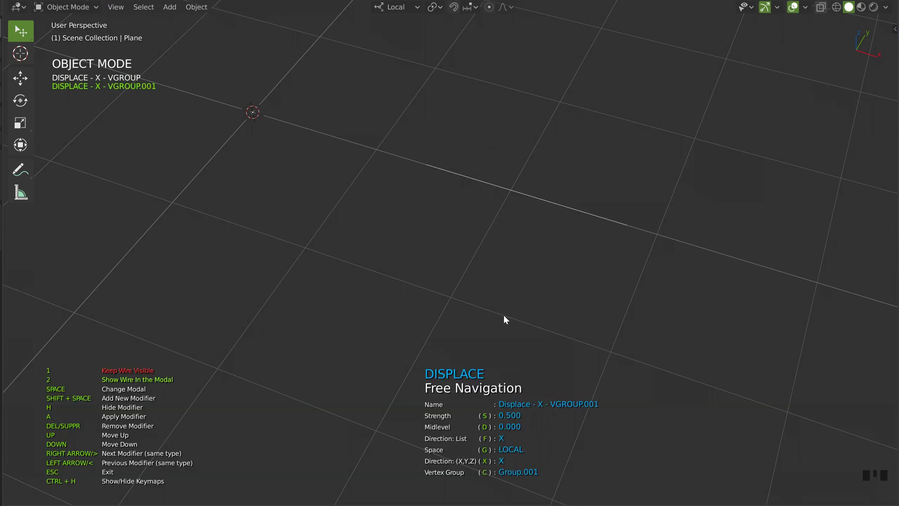
{"action": "key", "text": "s"}
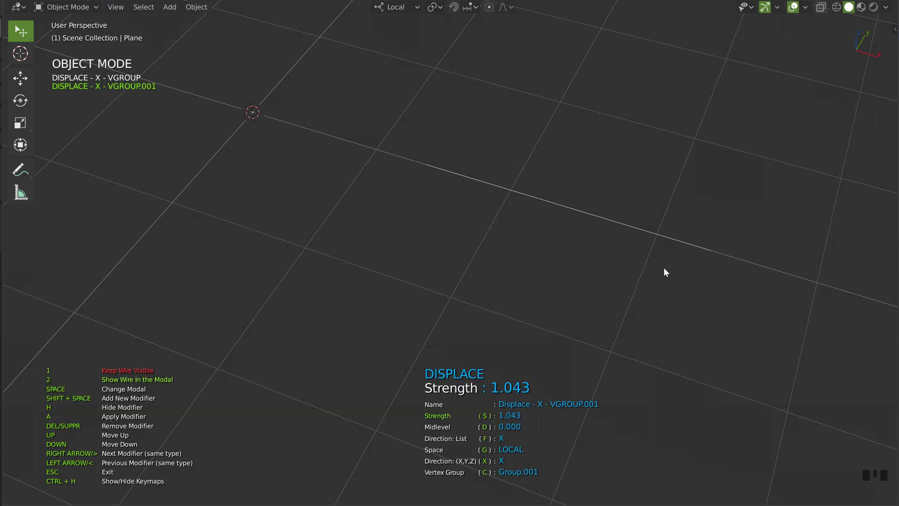
{"action": "left_click", "coordinate": [559, 270]}
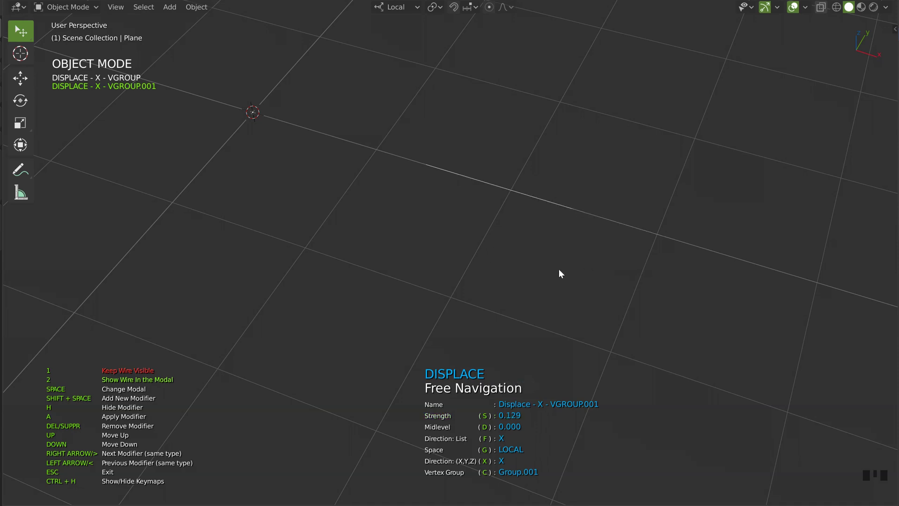
Set the inner vertex's Displace strength to 0.100 and the outer vertex's Displace strength to 0.446
{"action": "key", "text": "s"}
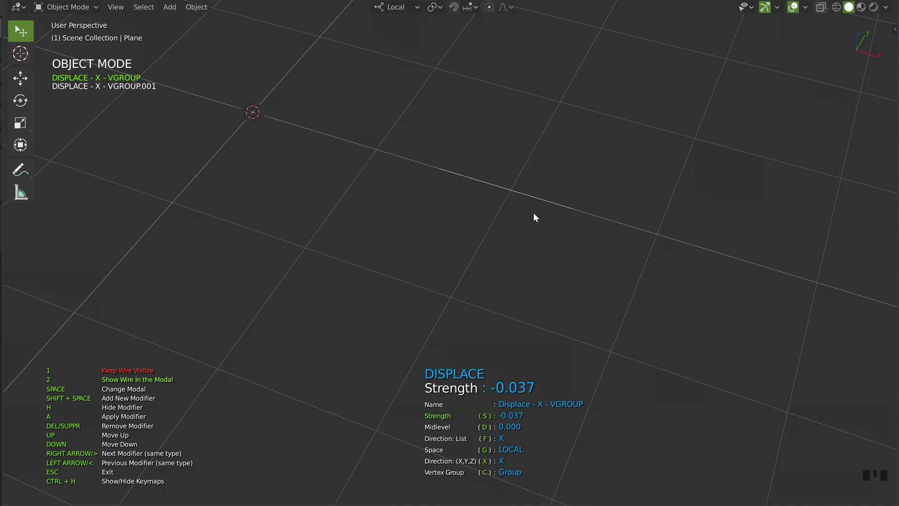
{"action": "right_click", "coordinate": [558, 221]}
{"action": "key", "text": "s"}
{"action": "left_click", "coordinate": [586, 225]}
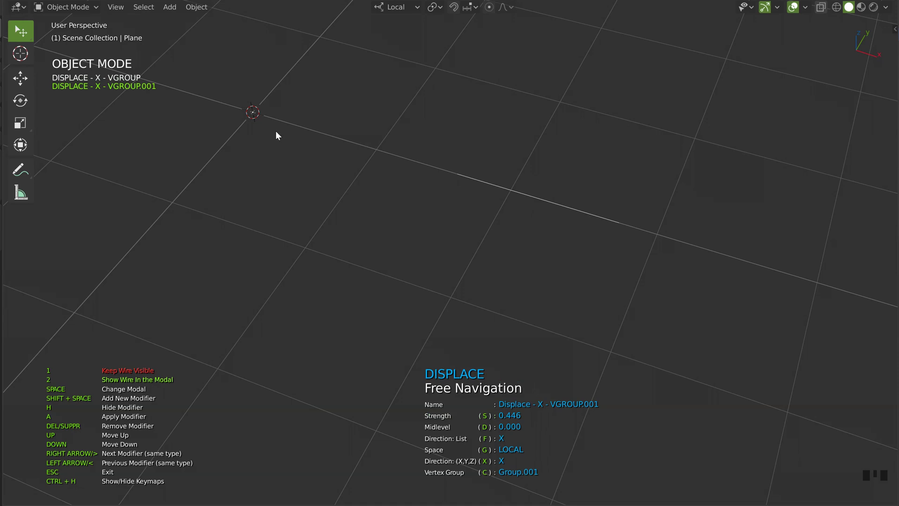
Switch back and forth between the two Displace modifiers to compare their settings
{"action": "key", "text": "Left"}
{"action": "key", "text": "Right"}
{"action": "key", "text": "Left"}
{"action": "key", "text": "Right"}
{"action": "key", "text": "Left"}
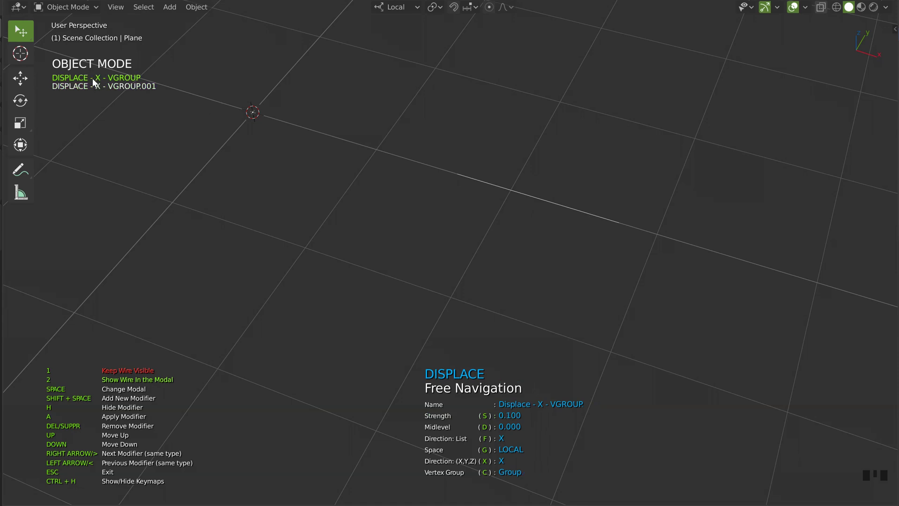
{"action": "key", "text": "Right"}
{"action": "key", "text": "Left"}
Add a Screw modifier around Z to revolve the edge into a flat ring, and increase its steps to smooth the outline
{"action": "middle_click_drag", "start_coordinate": [470, 221], "coordinate": [506, 220]}
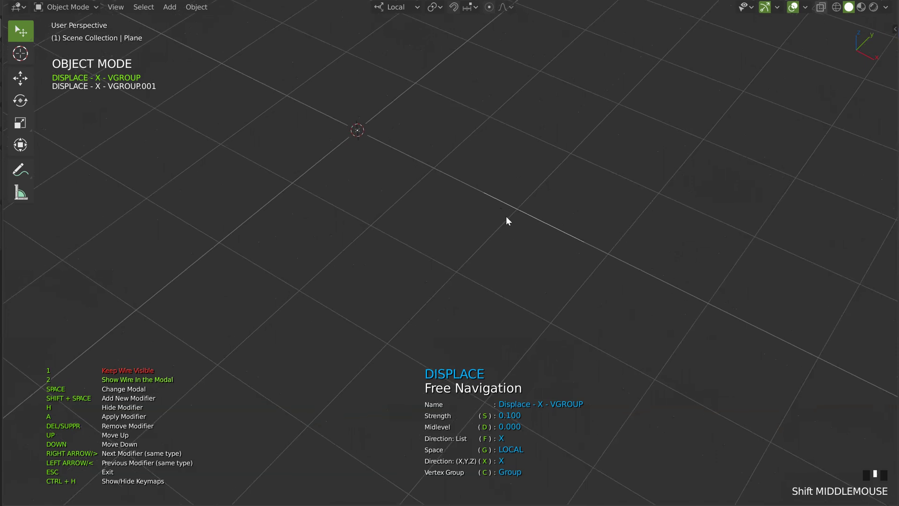
{"action": "key", "text": "shift+space"}
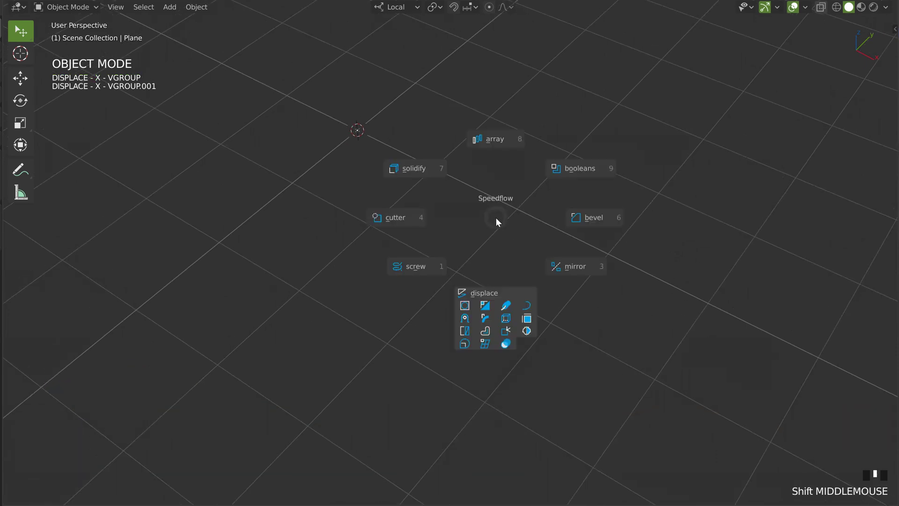
{"action": "left_click", "coordinate": [421, 265]}
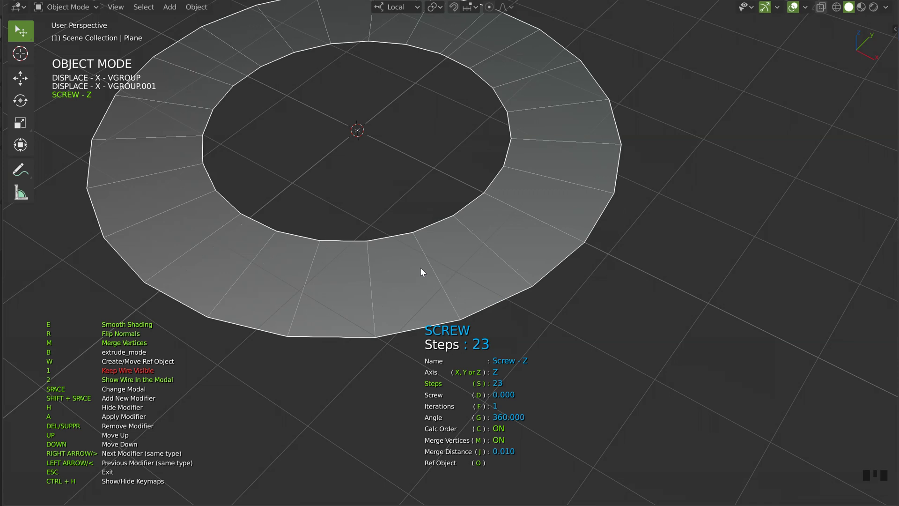
{"action": "left_click", "coordinate": [765, 245]}
{"action": "key", "text": "s"}
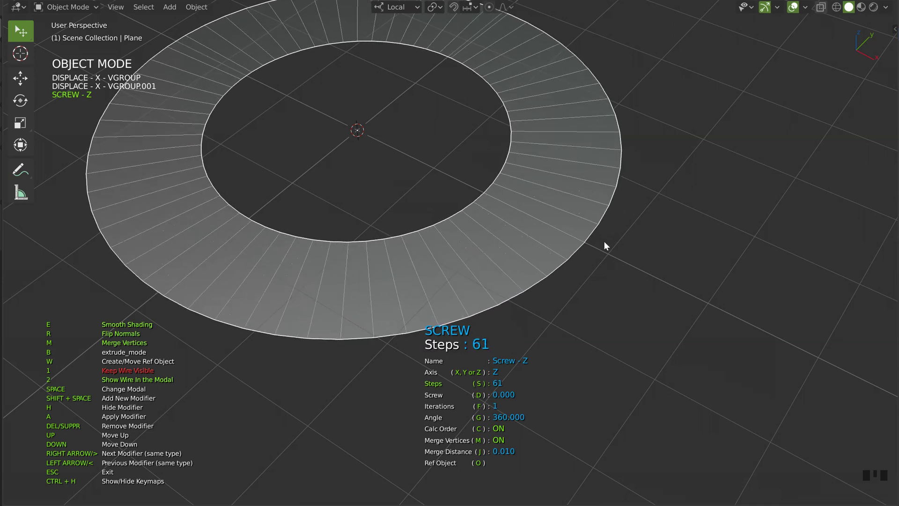
{"action": "left_click", "coordinate": [671, 237]}
Reopen the ring's Displace settings and set the outer edge's Displace strength to about 0.26
{"action": "middle_click_drag", "start_coordinate": [520, 234], "coordinate": [502, 224]}
{"action": "key", "text": "space"}
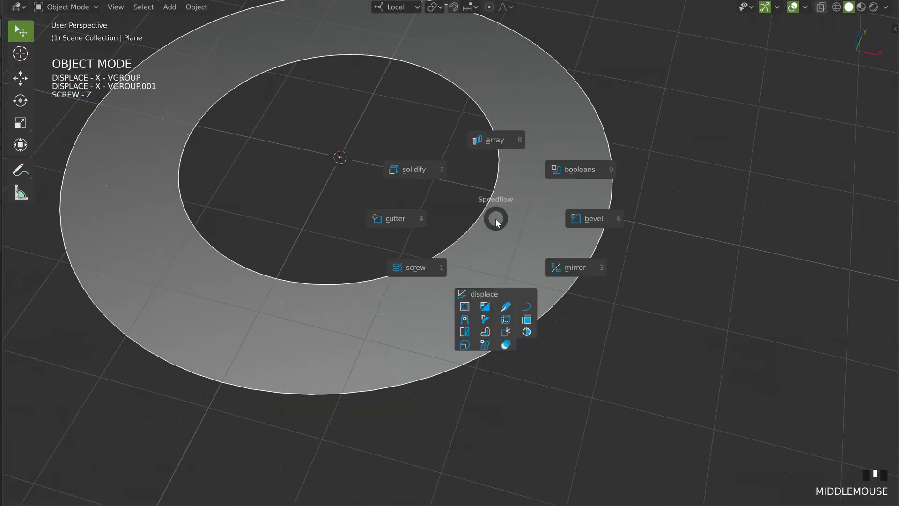
{"action": "left_click", "coordinate": [488, 294]}
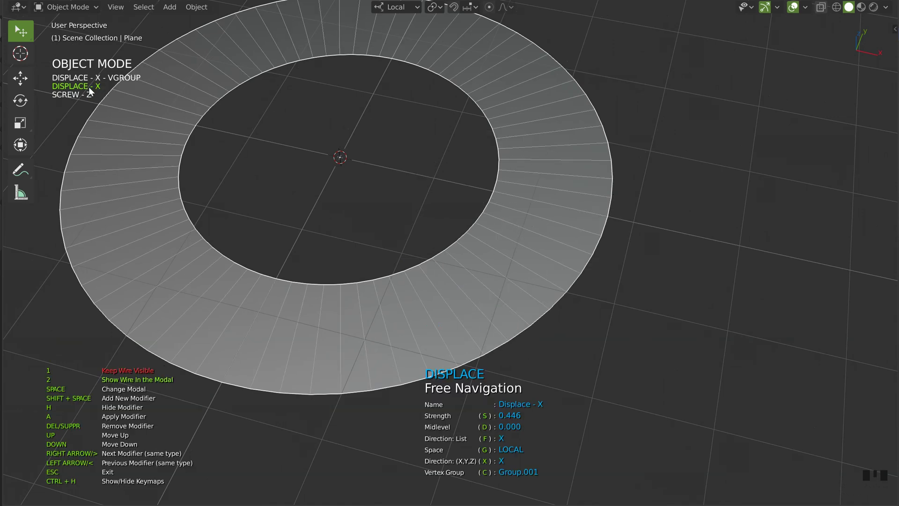
{"action": "key", "text": "s"}
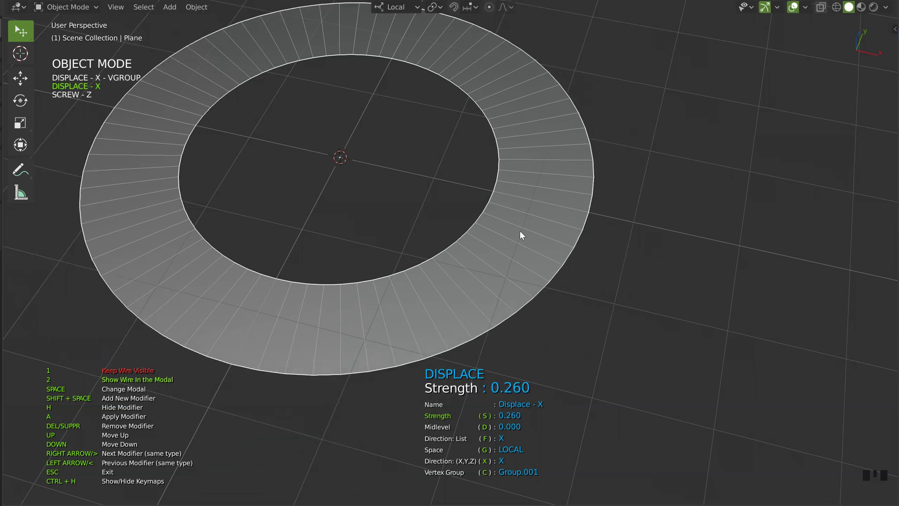
{"action": "left_click", "coordinate": [519, 231]}
Switch to the inner edge's Displace modifier and set its strength to 0.151
{"action": "key", "text": "Left"}
{"action": "key", "text": "s"}
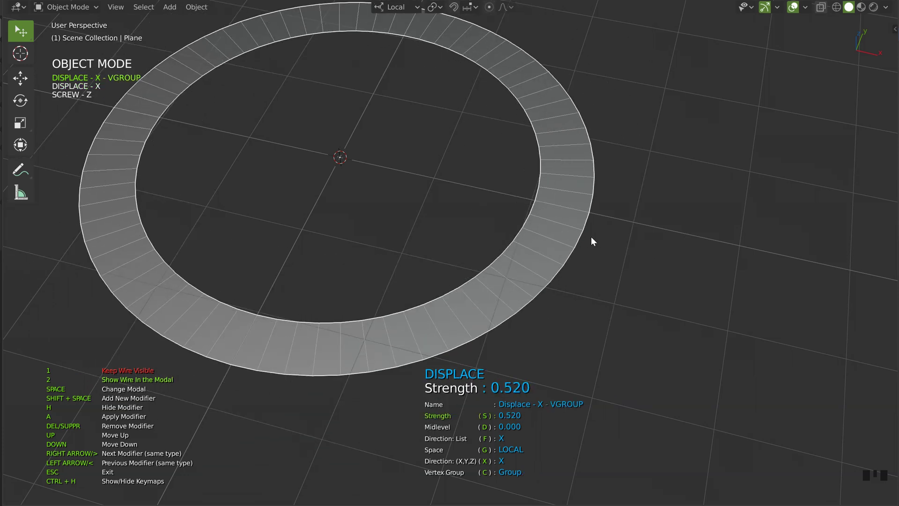
{"action": "left_click", "coordinate": [561, 241]}
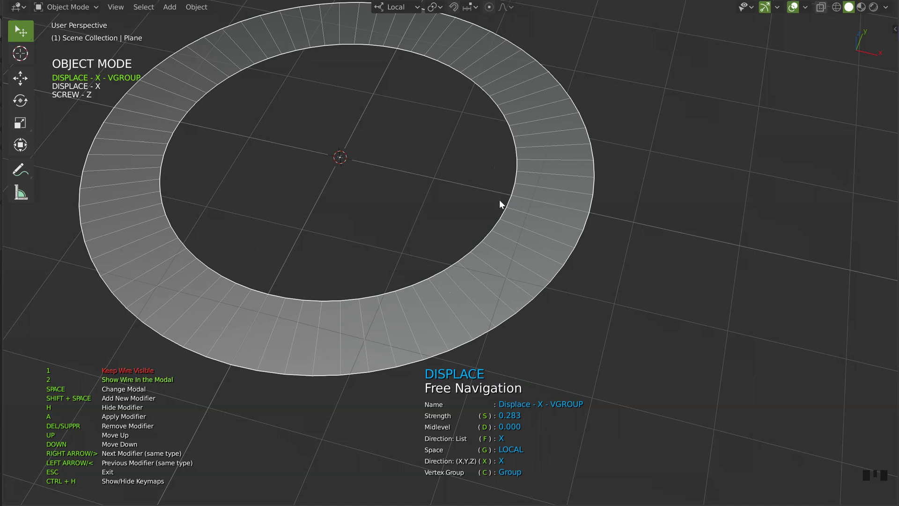
{"action": "key", "text": "s"}
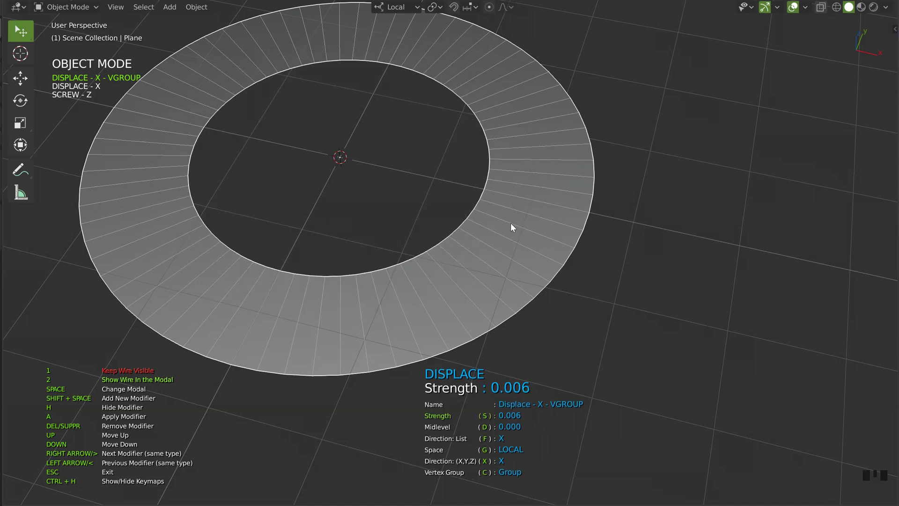
{"action": "left_click", "coordinate": [526, 226]}
Reopen the ring's existing Screw modifier and raise its steps to 91
{"action": "middle_click_drag", "start_coordinate": [189, 247], "coordinate": [509, 150]}
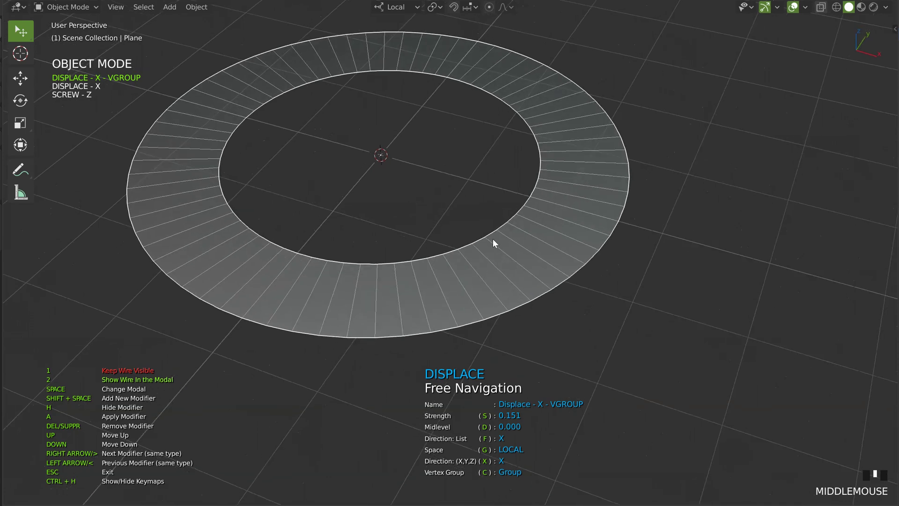
{"action": "key", "text": "shift+space"}
{"action": "left_click", "coordinate": [411, 290]}
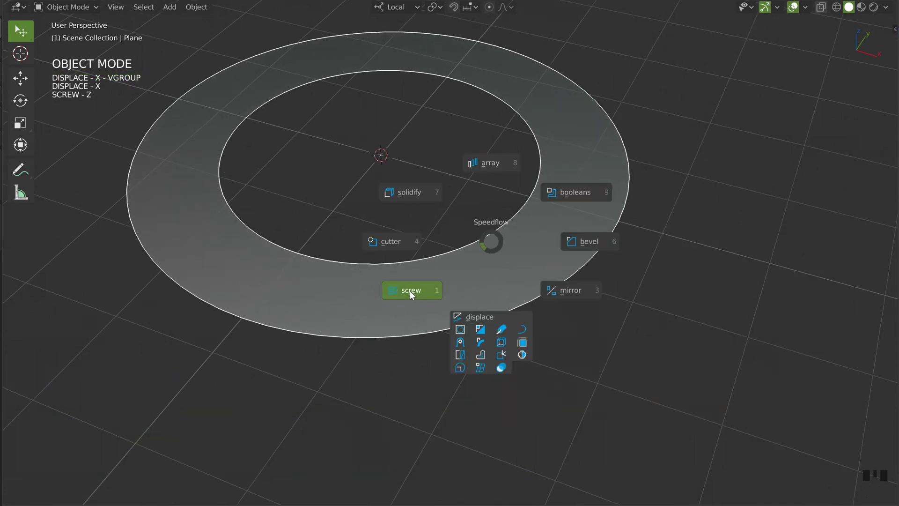
{"action": "middle_click_drag", "start_coordinate": [410, 295], "coordinate": [422, 257]}
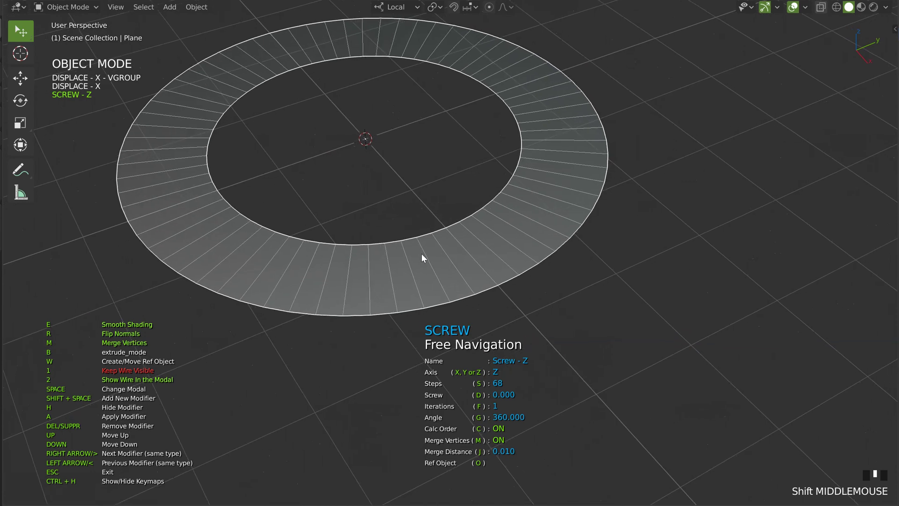
{"action": "key", "text": "s"}
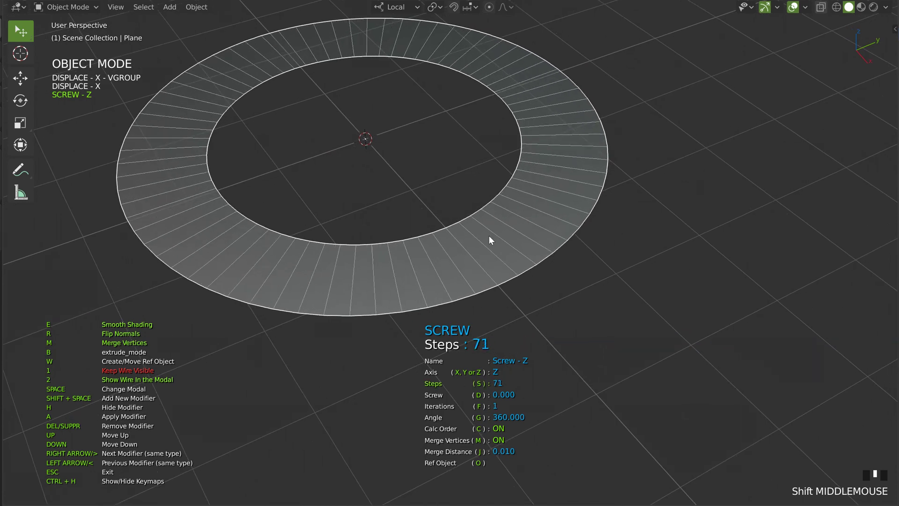
{"action": "left_click", "coordinate": [726, 241]}
Set the Screw modifier's screw value to 0.193, try a high iteration count, and return iterations to 1
{"action": "middle_click_drag", "start_coordinate": [507, 254], "coordinate": [479, 237]}
{"action": "key", "text": "d"}
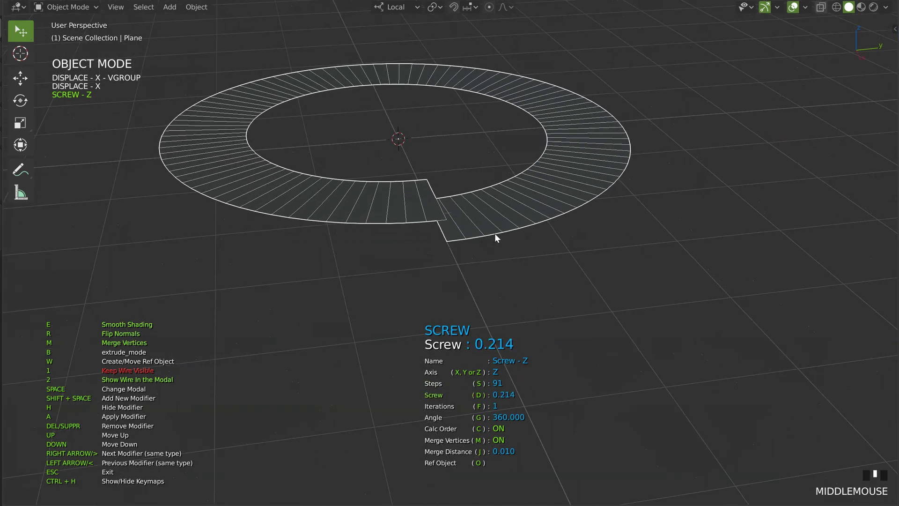
{"action": "left_click", "coordinate": [490, 236]}
{"action": "key", "text": "f"}
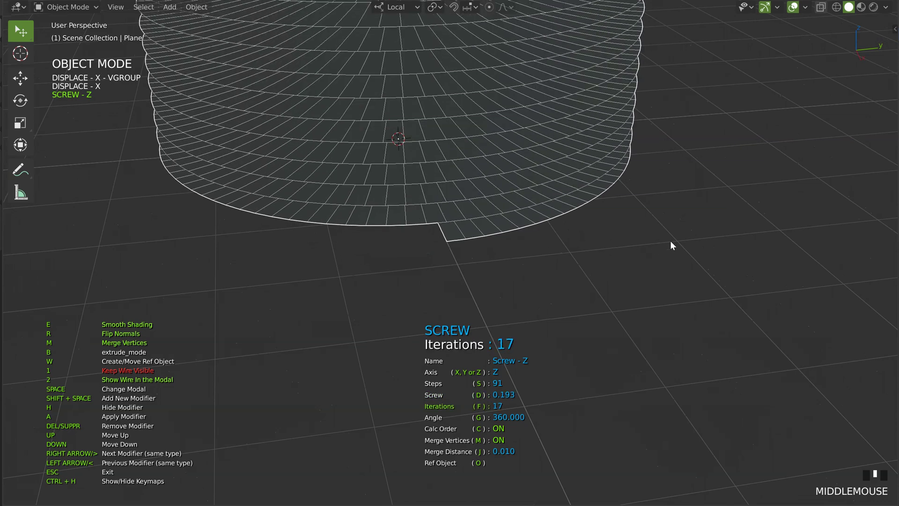
{"action": "left_click", "coordinate": [463, 241]}
Increase the Screw modifier's angle to about 636.857 so the ring's ends overlap
{"action": "middle_click_drag", "start_coordinate": [470, 235], "coordinate": [445, 237]}
{"action": "key", "text": "g"}
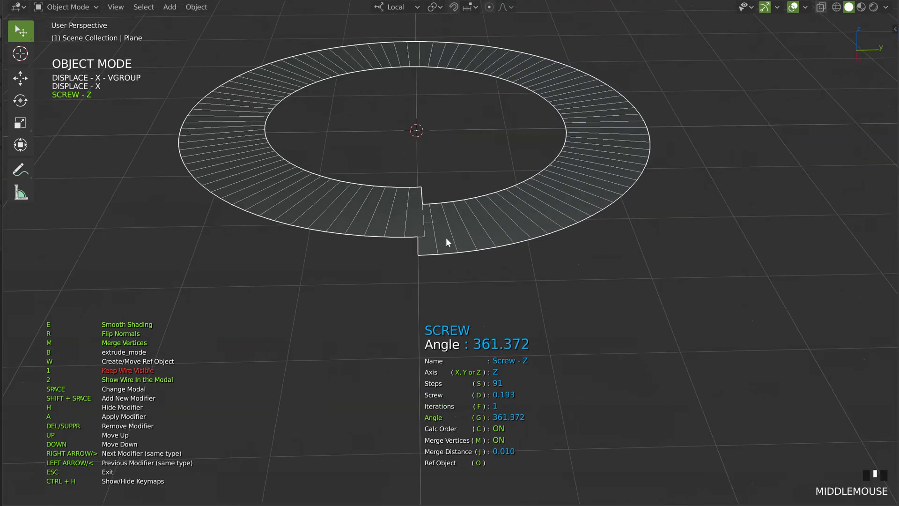
{"action": "left_click", "coordinate": [817, 244]}
{"action": "key", "text": "g"}
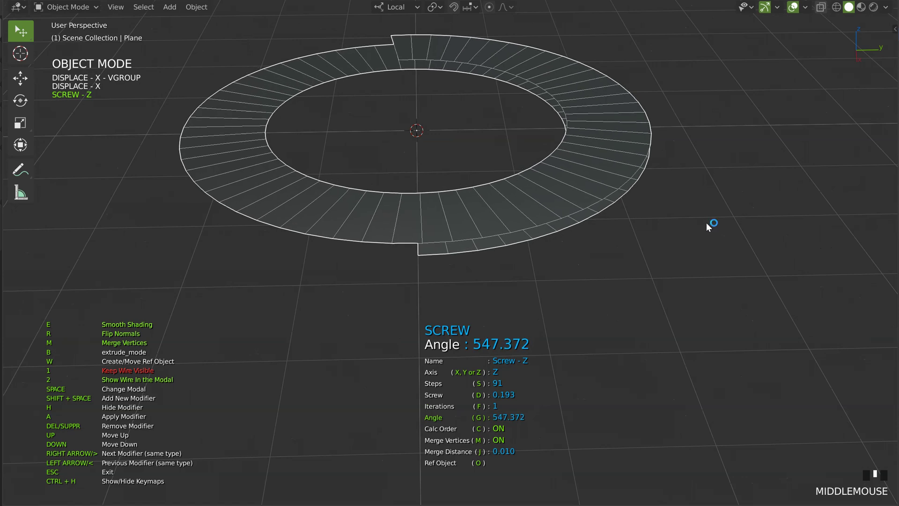
{"action": "left_click", "coordinate": [682, 198]}
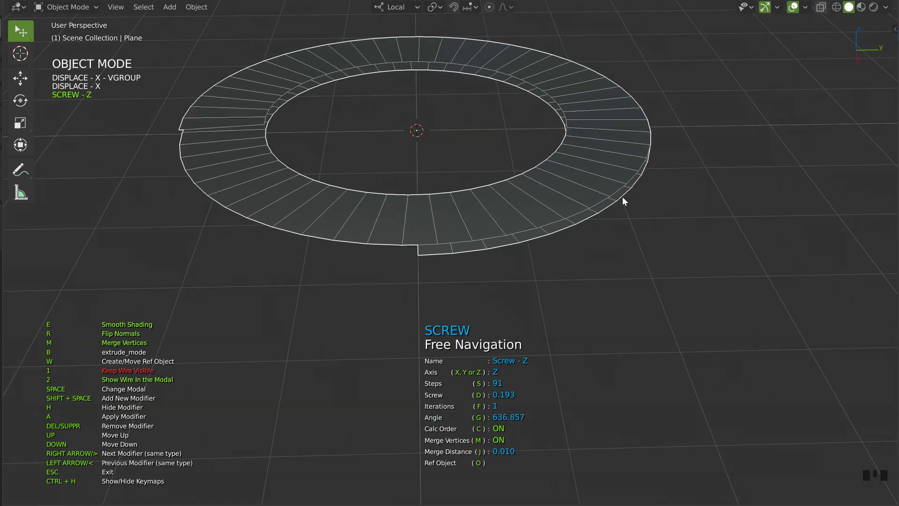
Raise the Screw modifier's steps to 174 for a smoother overlapping ring
{"action": "middle_click_drag", "start_coordinate": [431, 217], "coordinate": [457, 217], "text": "shift"}
{"action": "key", "text": "s"}
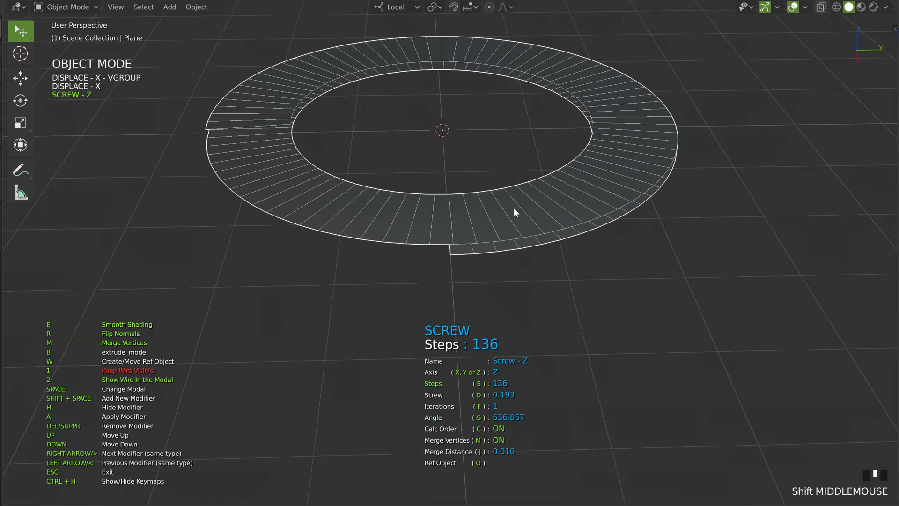
{"action": "left_click", "coordinate": [700, 203]}
{"action": "middle_click_drag", "start_coordinate": [700, 203], "coordinate": [186, 170]}
{"action": "middle_click_drag", "start_coordinate": [379, 330], "coordinate": [425, 308]}
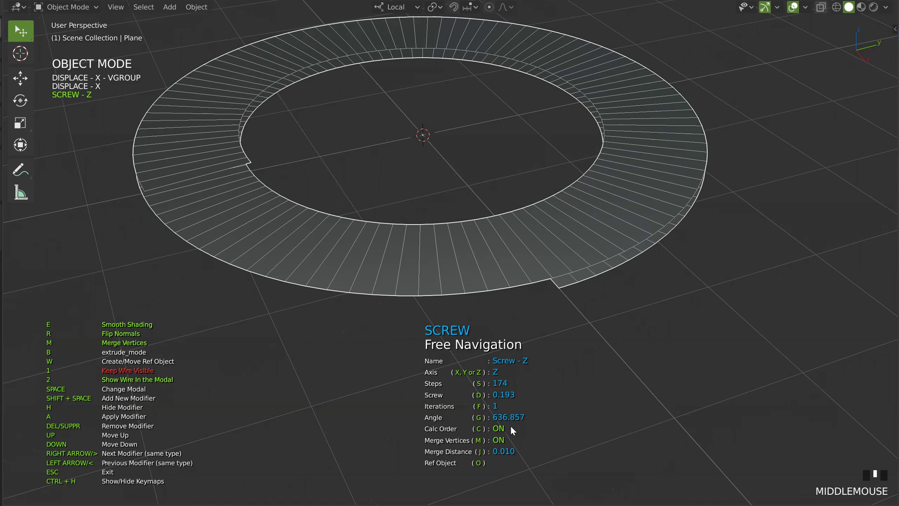
{"action": "middle_click_drag", "start_coordinate": [440, 184], "coordinate": [288, 211]}
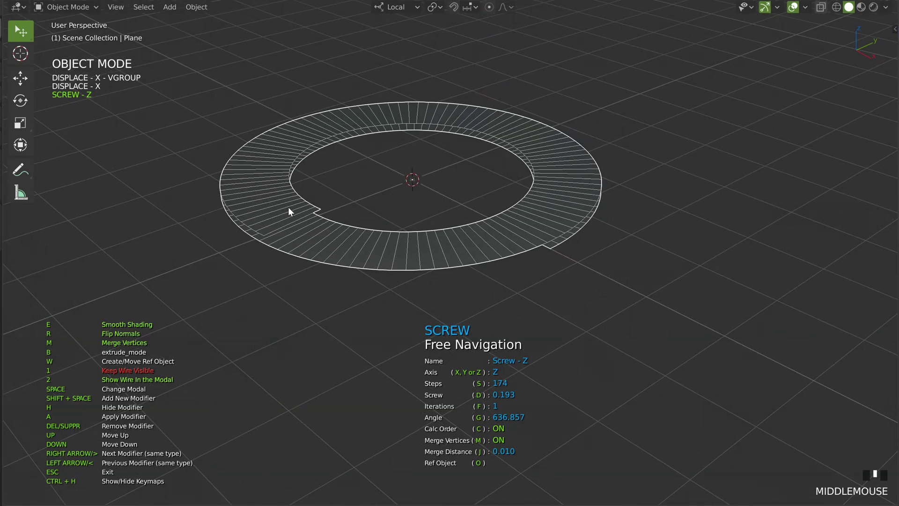
Add a Solidify modifier to the ring and set its thickness to 0.097
{"action": "middle_click_drag", "start_coordinate": [415, 243], "coordinate": [442, 251], "text": "shift"}
{"action": "key", "text": "shift+space"}
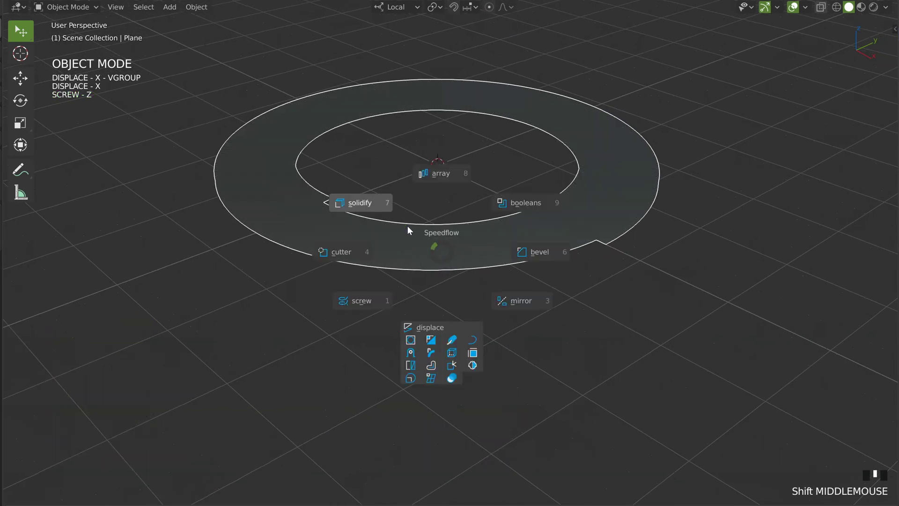
{"action": "left_click", "coordinate": [363, 204]}
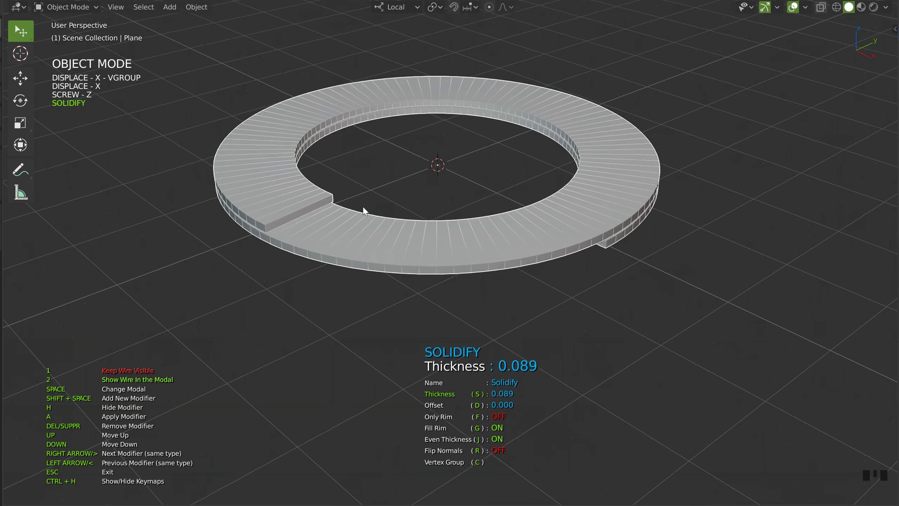
{"action": "middle_click", "coordinate": [362, 206]}
{"action": "key", "text": "s"}
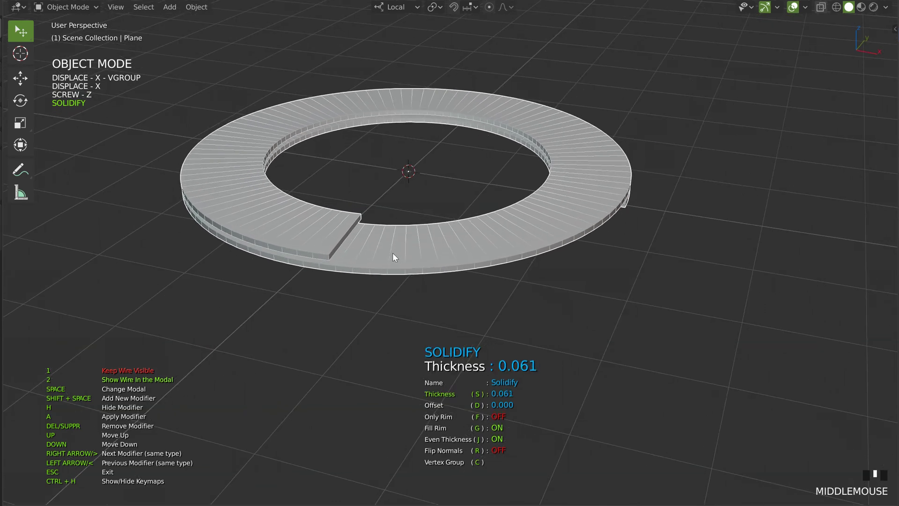
{"action": "left_click", "coordinate": [410, 251]}
Add an angle-limited Bevel modifier to the ring with a width of 0.010 and 4 segments
{"action": "middle_click_drag", "start_coordinate": [363, 256], "coordinate": [368, 227], "text": "ctrl"}
{"action": "middle_click_drag", "start_coordinate": [369, 227], "coordinate": [386, 234], "text": "shift"}
{"action": "middle_click_drag", "start_coordinate": [385, 235], "coordinate": [358, 191], "text": "shift"}
{"action": "middle_click_drag", "start_coordinate": [357, 191], "coordinate": [416, 237], "text": "shift"}
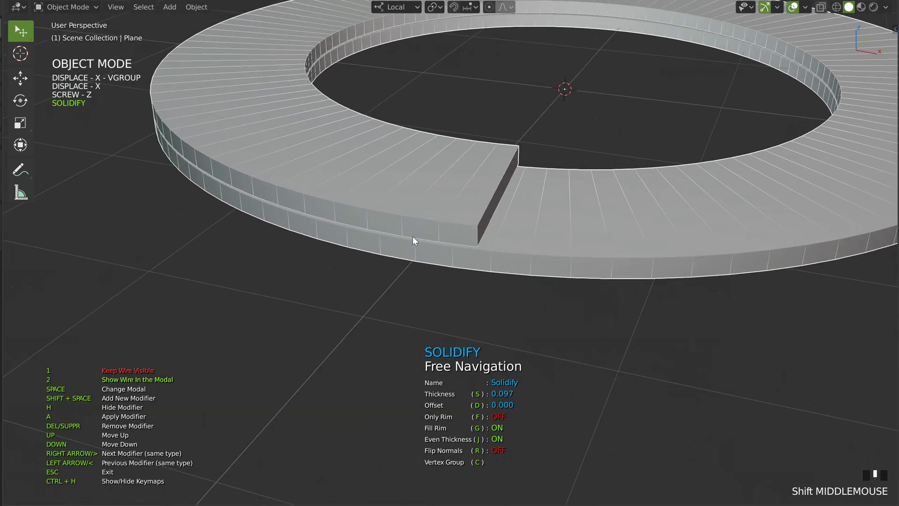
{"action": "key", "text": "shift+space"}
{"action": "left_click", "coordinate": [509, 236]}
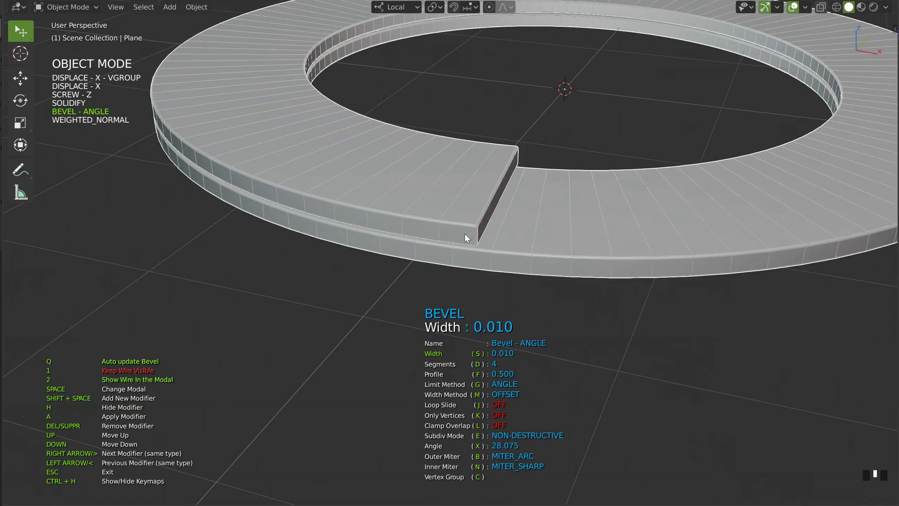
{"action": "key", "text": "s"}
{"action": "key", "text": "s"}
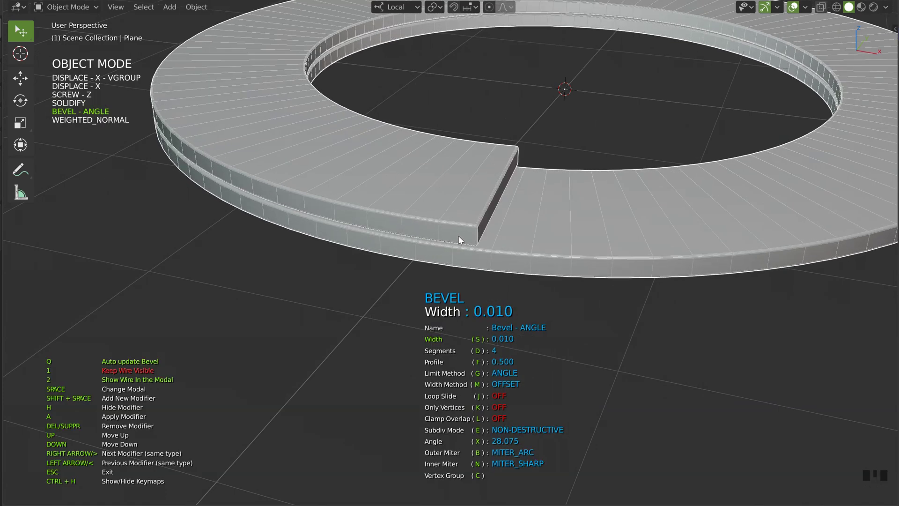
{"action": "middle_click_drag", "start_coordinate": [455, 237], "coordinate": [399, 203], "text": "ctrl"}
{"action": "key", "text": "d"}
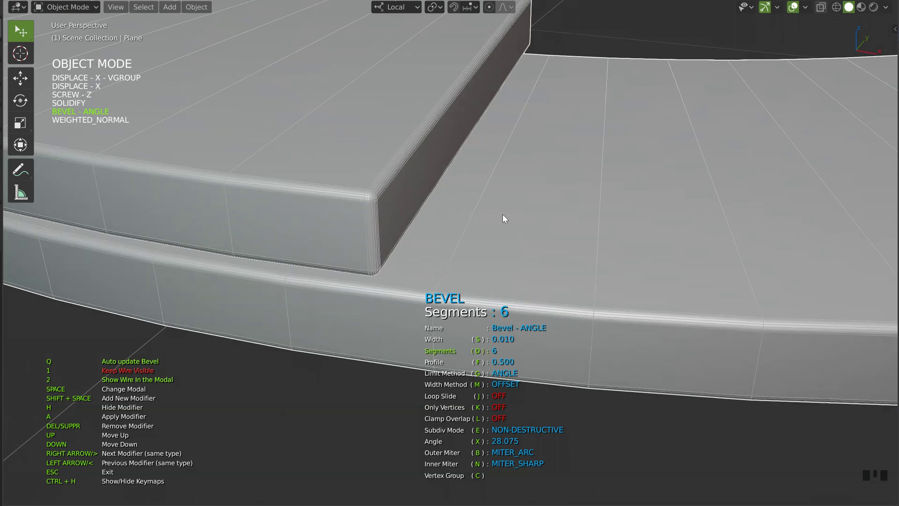
{"action": "left_click", "coordinate": [484, 214]}
{"action": "mouse_move", "coordinate": [480, 212]}
{"action": "middle_mouse_down", "text": "ctrl"}
{"action": "mouse_move", "coordinate": [514, 179]}
{"action": "mouse_move", "coordinate": [472, 185]}
{"action": "mouse_move", "coordinate": [486, 204]}
{"action": "mouse_move", "coordinate": [491, 196]}
{"action": "mouse_move", "coordinate": [479, 227]}
{"action": "middle_mouse_up", "text": "ctrl"}
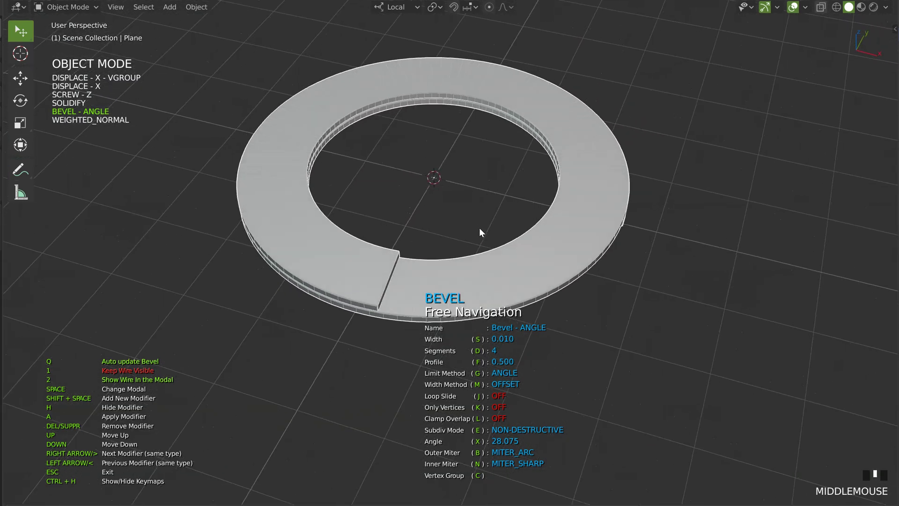
Return to the Displace modifiers and readjust the strength of the outer edge and of the inner edge
{"action": "key", "text": "space"}
{"action": "left_click", "coordinate": [478, 304]}
{"action": "key", "text": "s"}
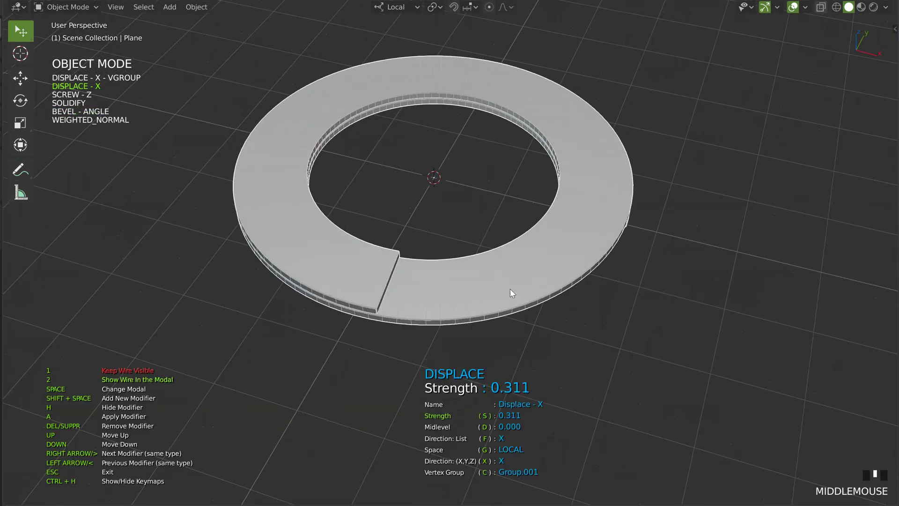
{"action": "left_click", "coordinate": [468, 277]}
{"action": "key", "text": "Left"}
{"action": "key", "text": "s"}
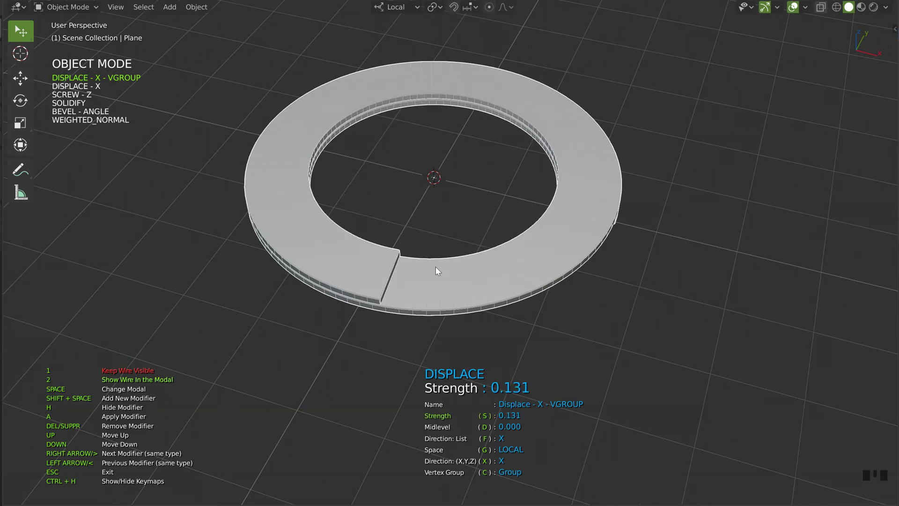
Return to the Screw modifier and set its steps to 181
{"action": "middle_click_drag", "start_coordinate": [481, 247], "coordinate": [479, 236]}
{"action": "key", "text": "space"}
{"action": "left_click", "coordinate": [406, 287]}
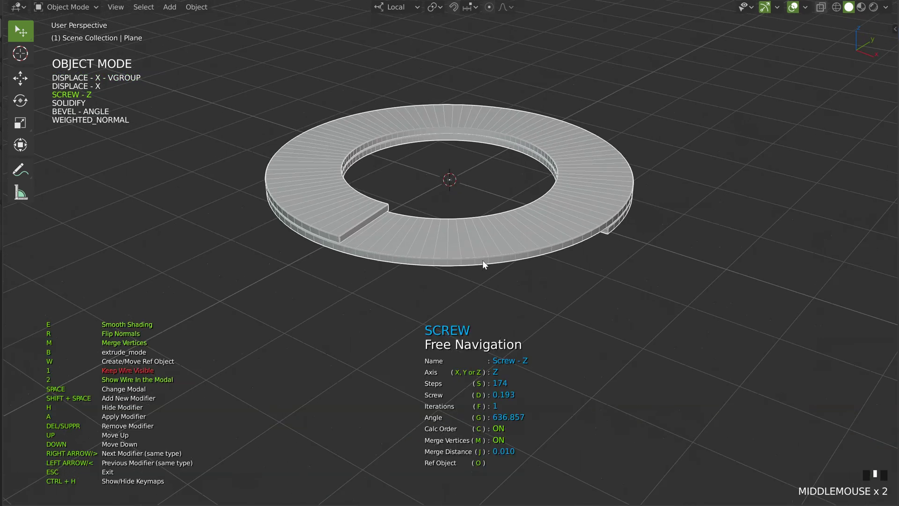
{"action": "key", "text": "s"}
{"action": "left_click", "coordinate": [568, 256]}
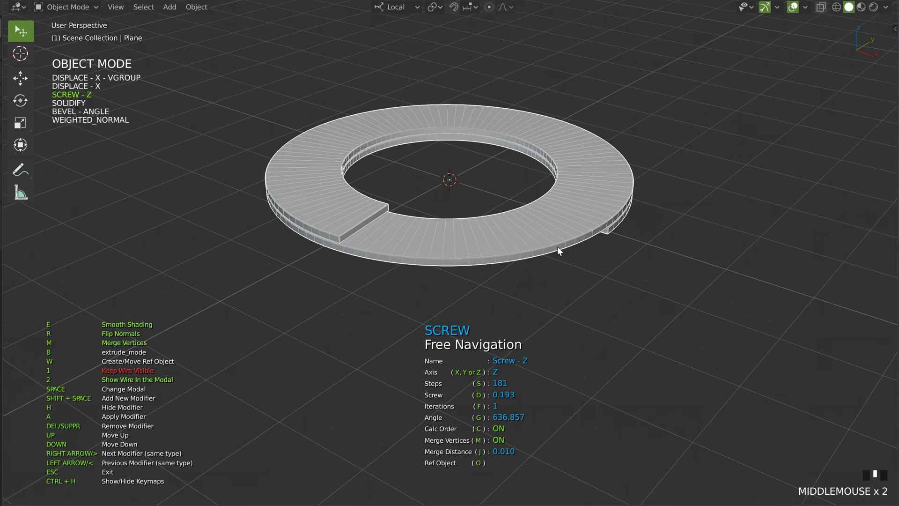
Set the Screw modifier's screw value to 0.186, try more iterations, and return them to 1
{"action": "key", "text": "d"}
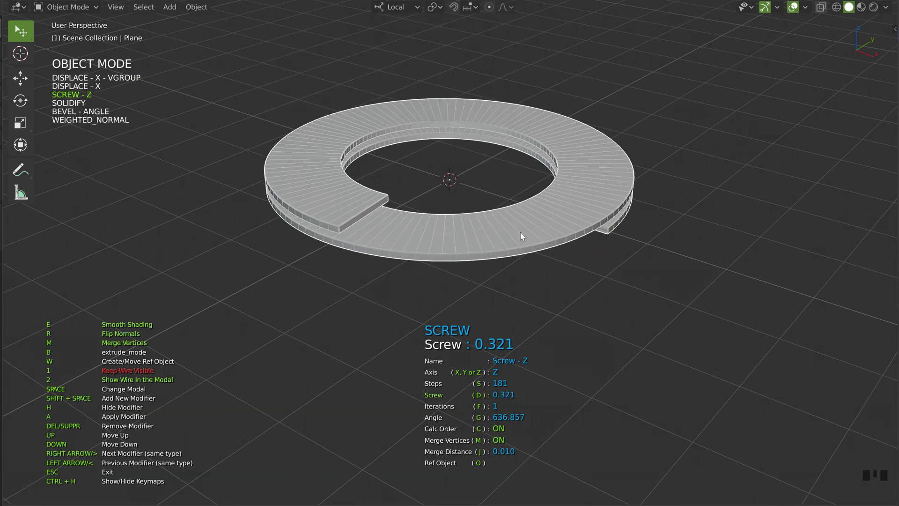
{"action": "left_click", "coordinate": [503, 235]}
{"action": "key", "text": "f"}
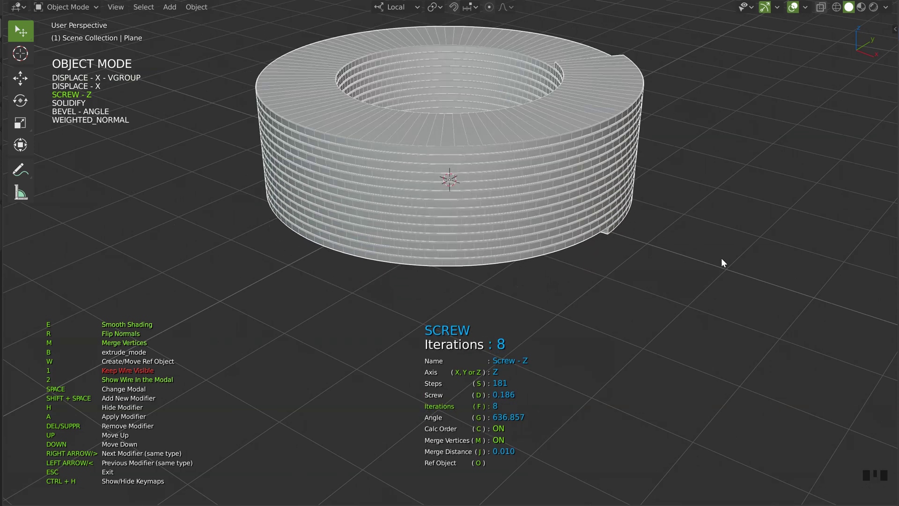
{"action": "left_click", "coordinate": [446, 238]}
Readjust the Screw modifier's angle to reposition the overlapping end, and leave the modifier settings
{"action": "key", "text": "g"}
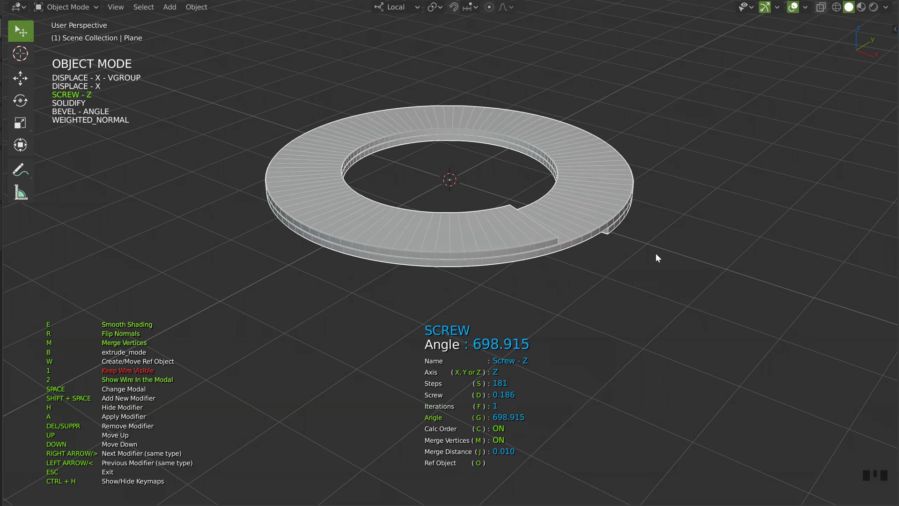
{"action": "middle_click_drag", "start_coordinate": [379, 237], "coordinate": [465, 232]}
{"action": "key", "text": "Escape"}
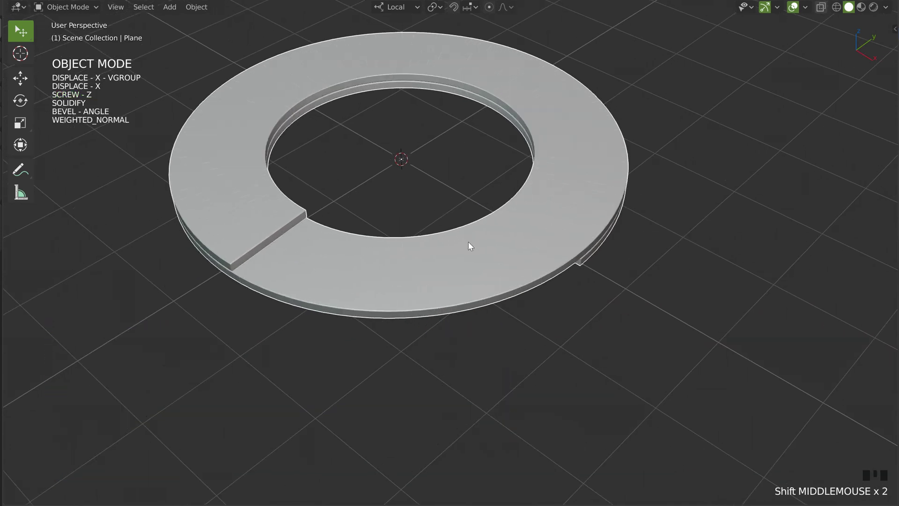
Hide all of the ring's modifiers and show them again
{"action": "key", "text": "shift+q"}
{"action": "left_click", "coordinate": [354, 238]}
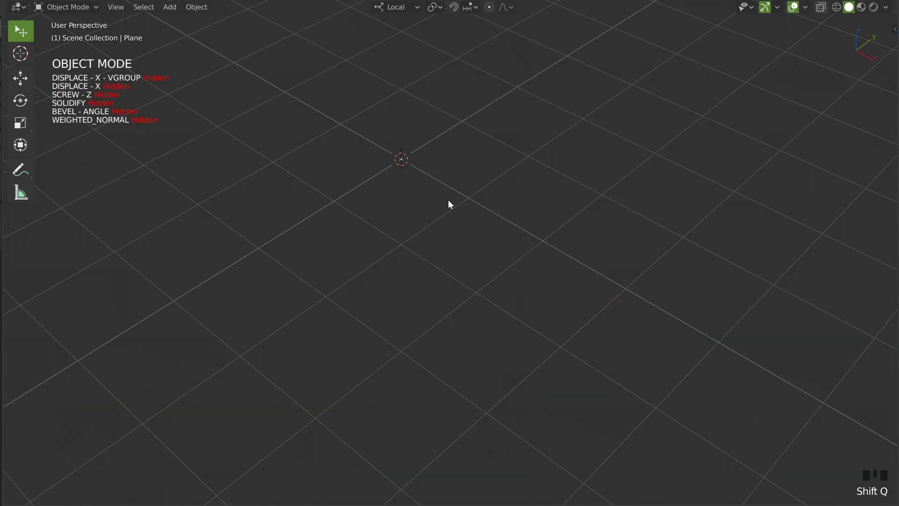
{"action": "key", "text": "shift+q"}
{"action": "left_click", "coordinate": [356, 207]}
{"action": "middle_click_drag", "start_coordinate": [349, 202], "coordinate": [367, 217]}
{"action": "middle_click_drag", "start_coordinate": [442, 152], "coordinate": [453, 159], "text": "shift"}
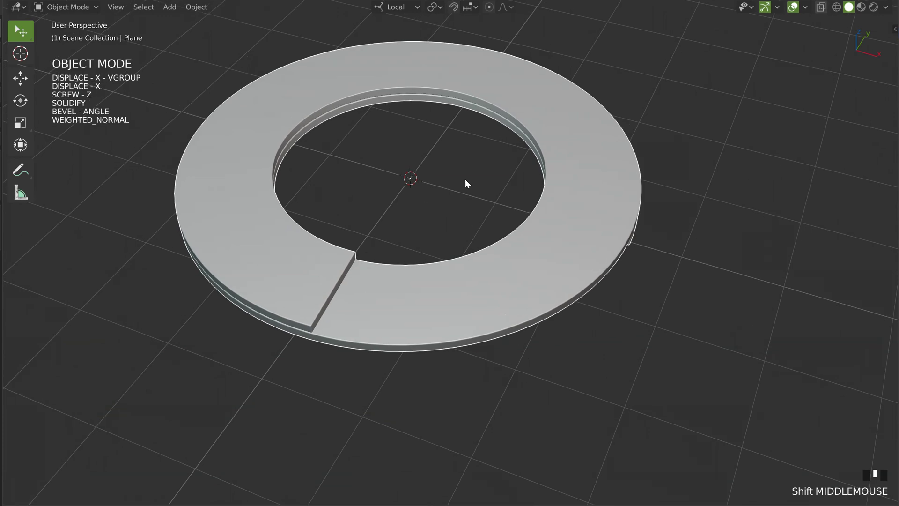
{"action": "middle_click_drag", "start_coordinate": [472, 119], "coordinate": [363, 66], "text": "shift"}
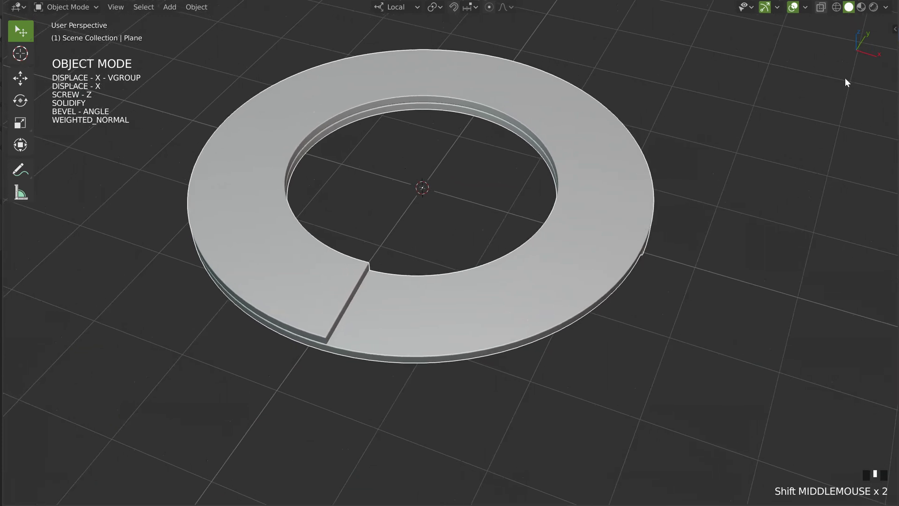
Create a new category folder named Objects under the assets root in Asset Management and select it
{"action": "left_click", "coordinate": [892, 29]}
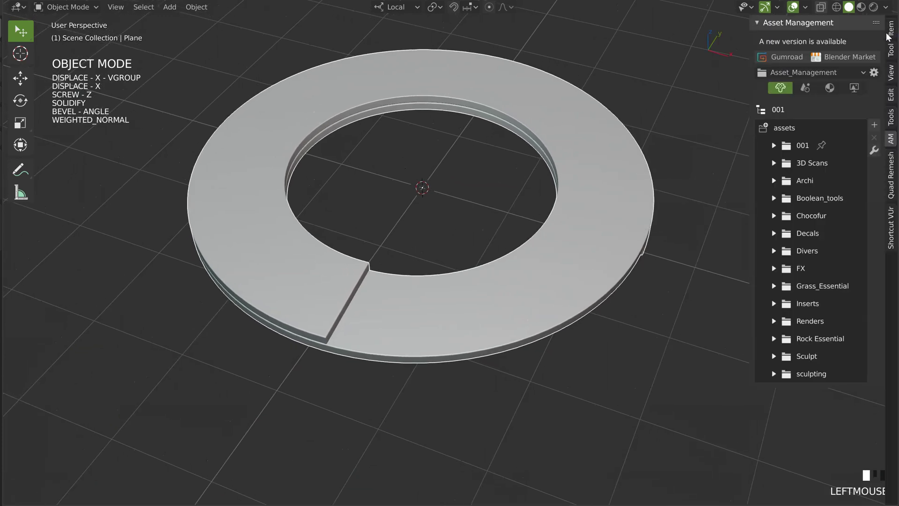
{"action": "left_click", "coordinate": [781, 132]}
{"action": "left_click", "coordinate": [875, 129]}
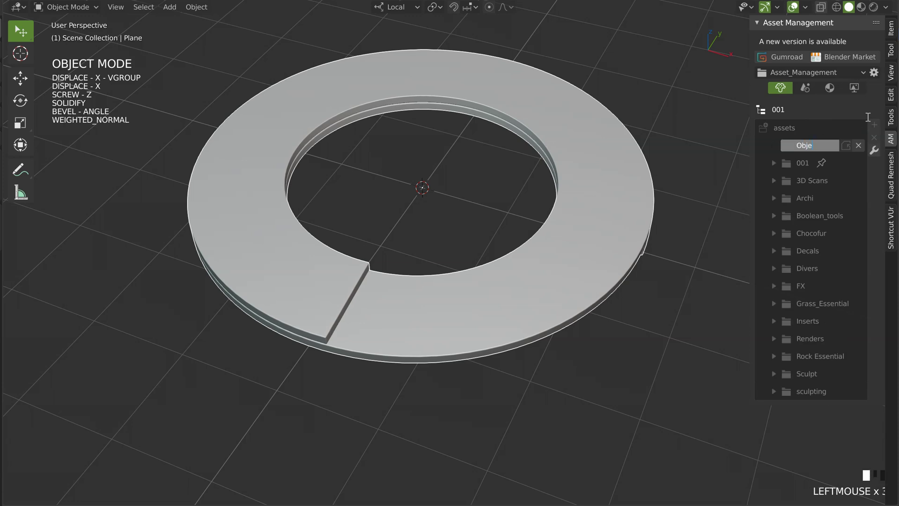
{"action": "left_click", "coordinate": [845, 147]}
{"action": "left_click", "coordinate": [808, 320]}
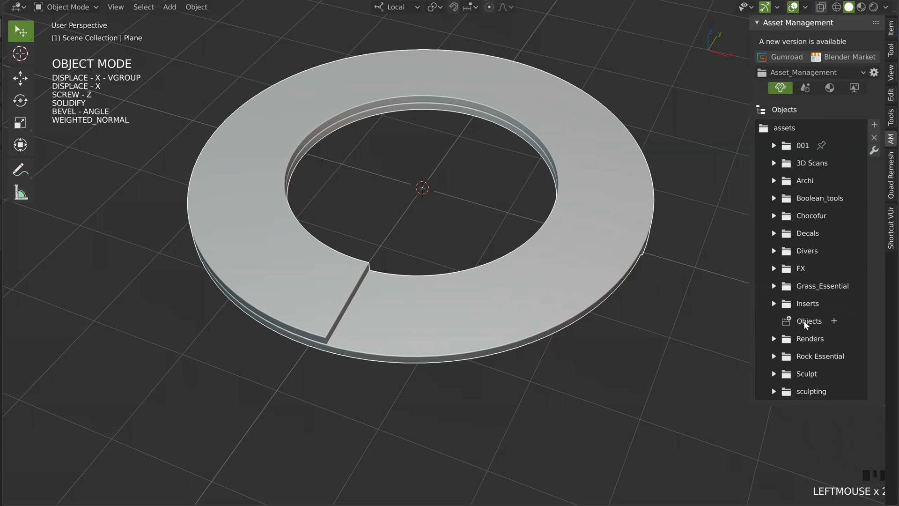
Create a subfolder named Rondelles inside the Objects category and select it
{"action": "left_click", "coordinate": [875, 123]}
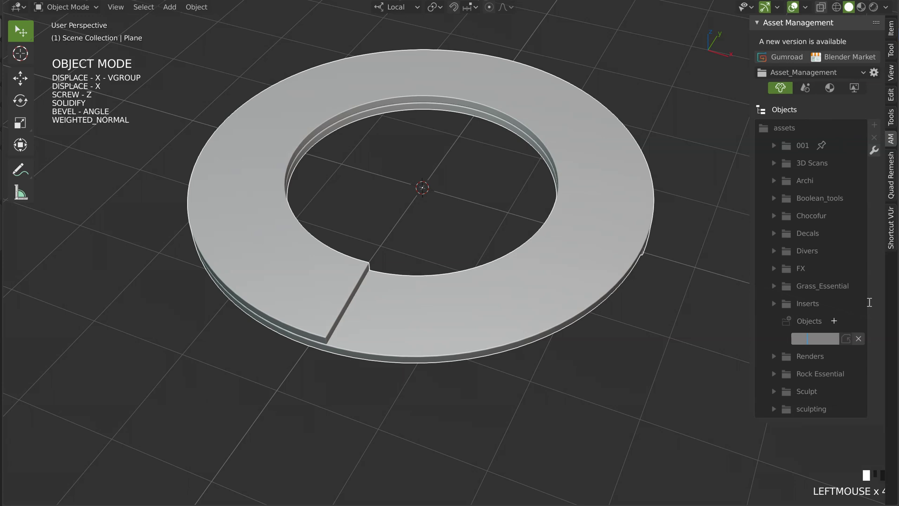
{"action": "type", "text": "elle"}
{"action": "key", "text": "Return"}
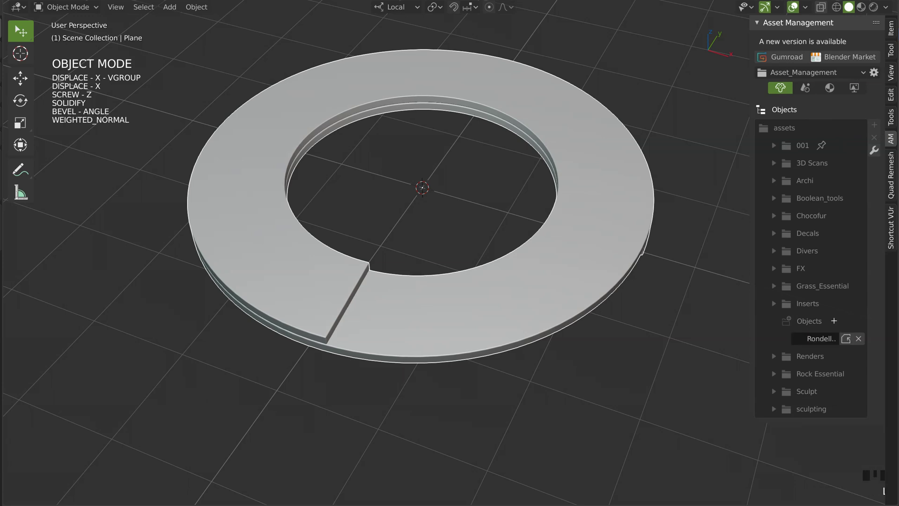
{"action": "left_click", "coordinate": [843, 337]}
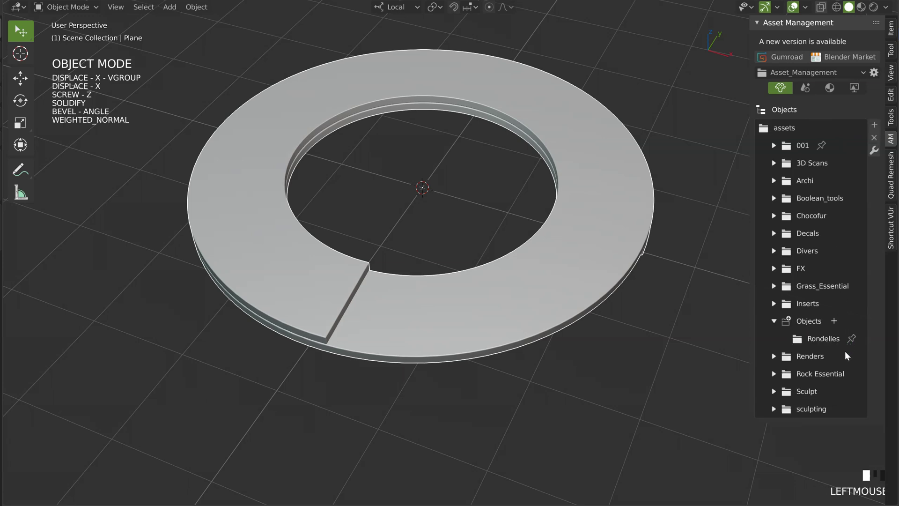
{"action": "left_click", "coordinate": [820, 339]}
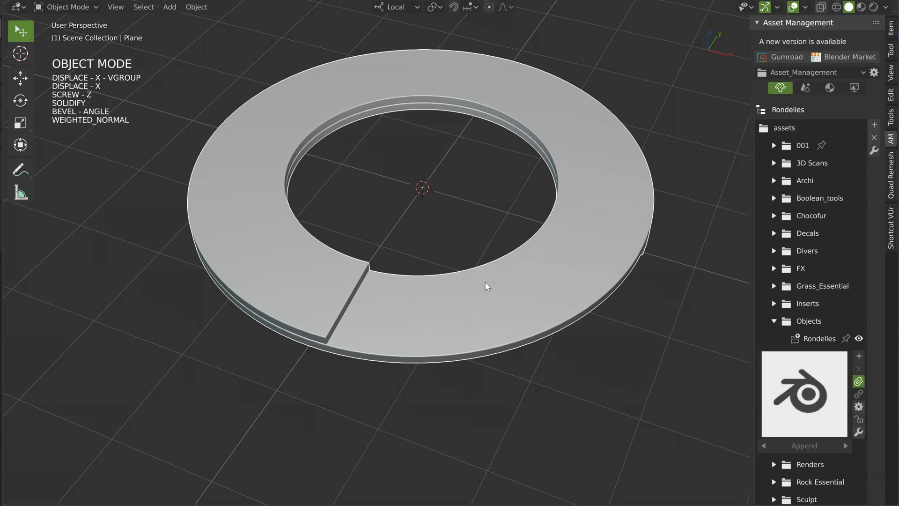
Export the selected ring into the Rondelles folder as a mesh asset with the filename Rondelle_001
{"action": "left_click", "coordinate": [858, 355]}
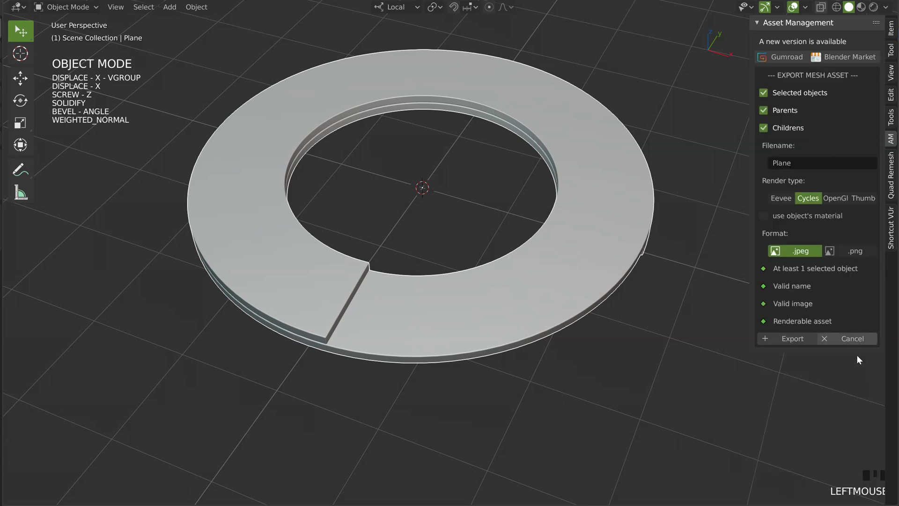
{"action": "left_click", "coordinate": [808, 163]}
{"action": "type", "text": "R"}
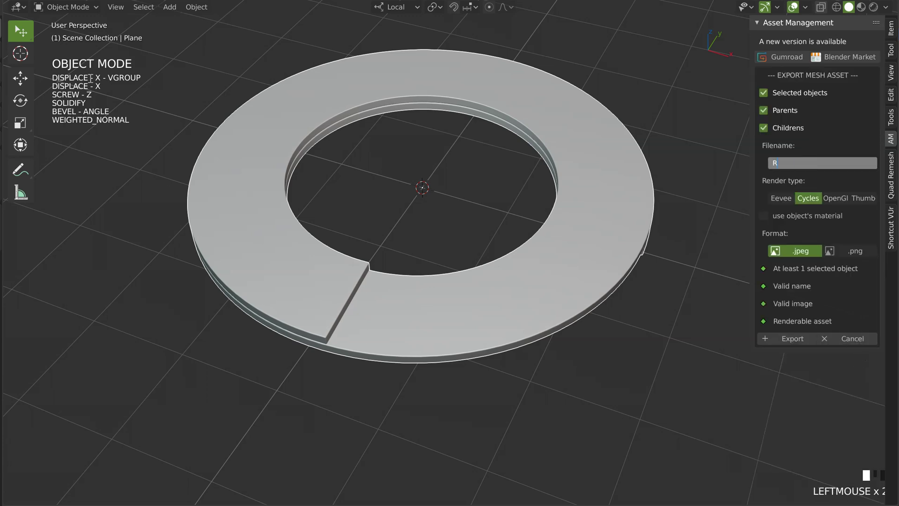
{"action": "type", "text": "ondelle_001"}
{"action": "key", "text": "Return"}
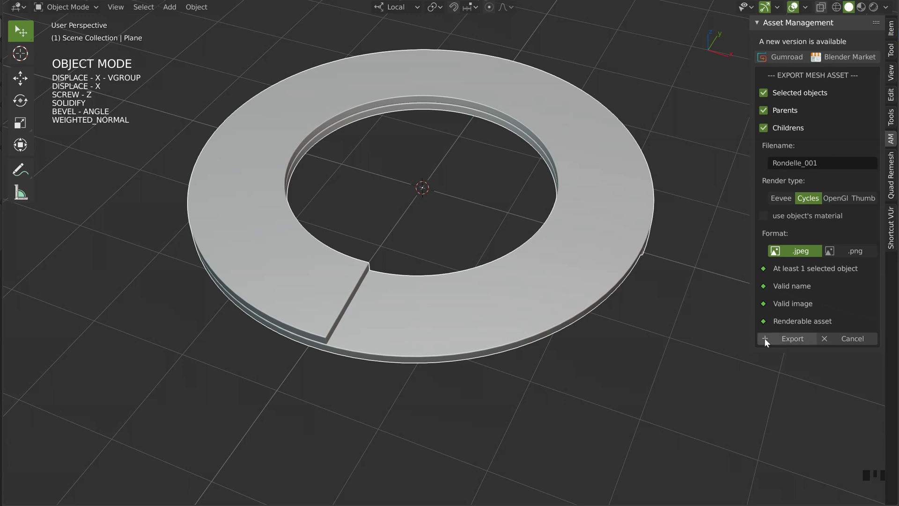
{"action": "left_click", "coordinate": [785, 338]}
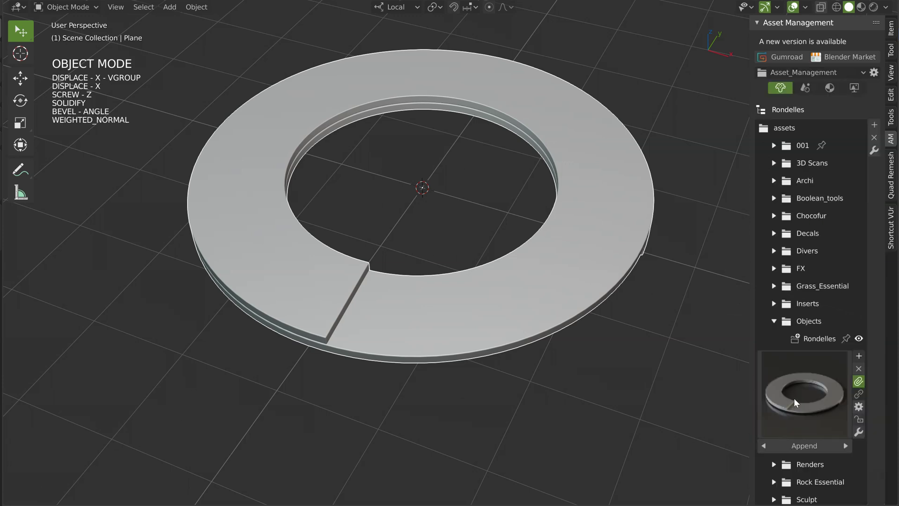
Set the strength of the ring's Displace - X modifier to -0.614
{"action": "left_click_drag", "start_coordinate": [794, 399], "coordinate": [796, 460]}
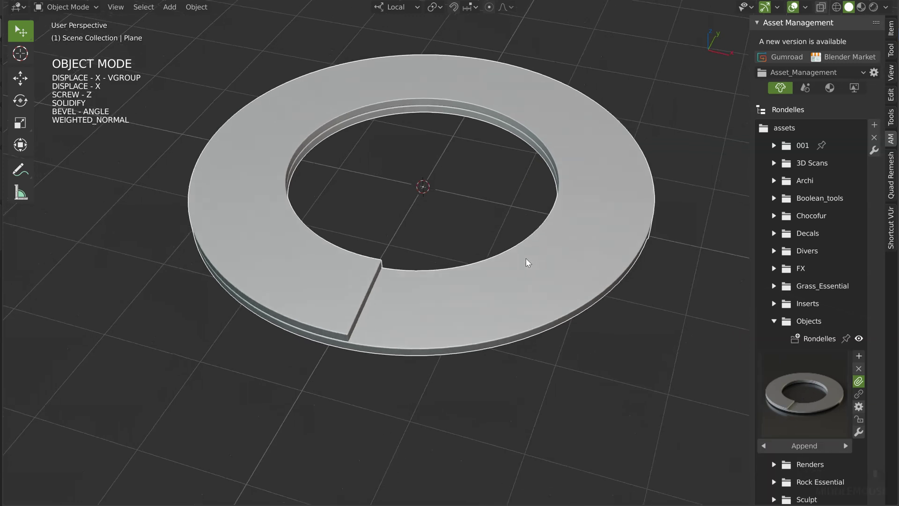
{"action": "middle_click_drag", "start_coordinate": [527, 261], "coordinate": [462, 246], "text": "shift"}
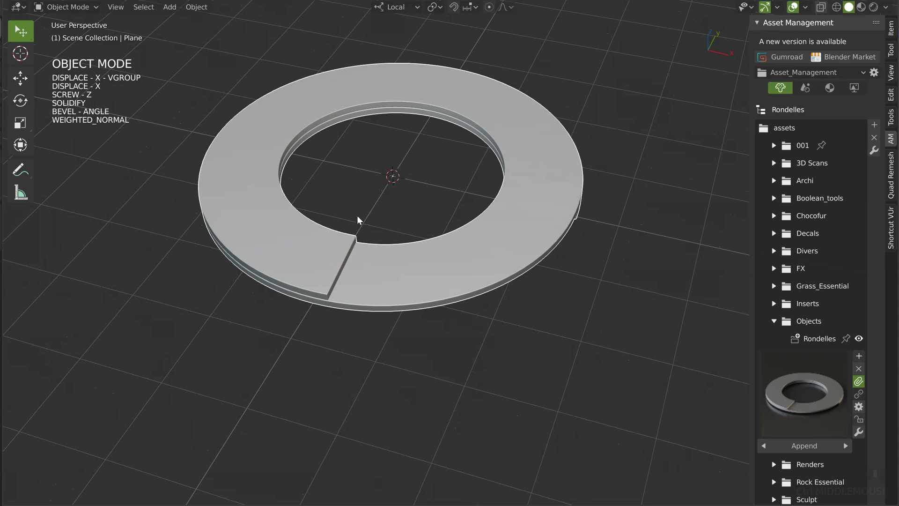
{"action": "middle_click_drag", "start_coordinate": [369, 207], "coordinate": [470, 172]}
{"action": "middle_click_drag", "start_coordinate": [425, 239], "coordinate": [455, 216]}
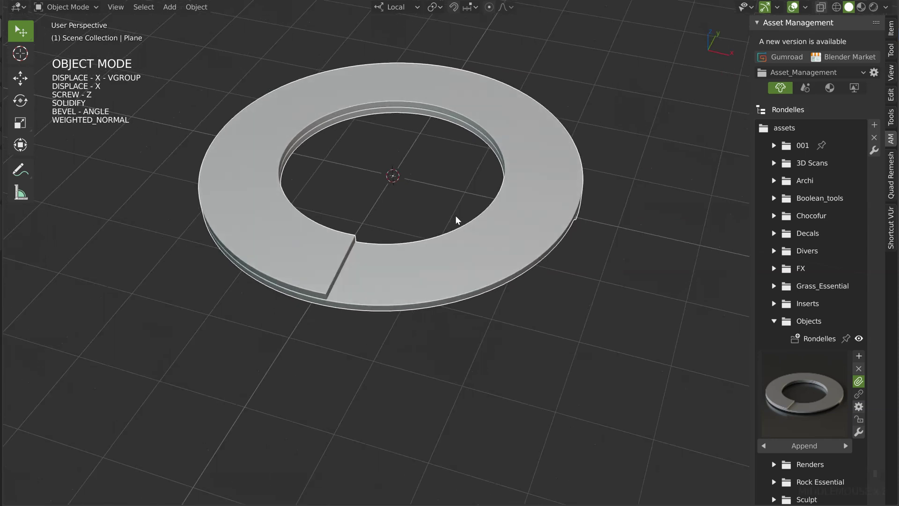
{"action": "key", "text": "space"}
{"action": "left_click", "coordinate": [460, 289]}
{"action": "key", "text": "s"}
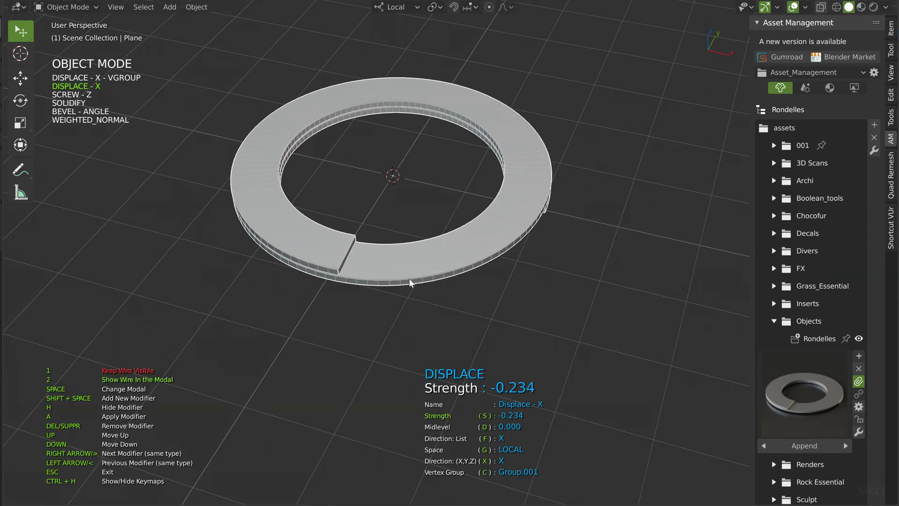
{"action": "left_click", "coordinate": [408, 260]}
{"action": "scroll", "coordinate": [480, 189], "scroll_direction": "up", "scroll_amount": 5}
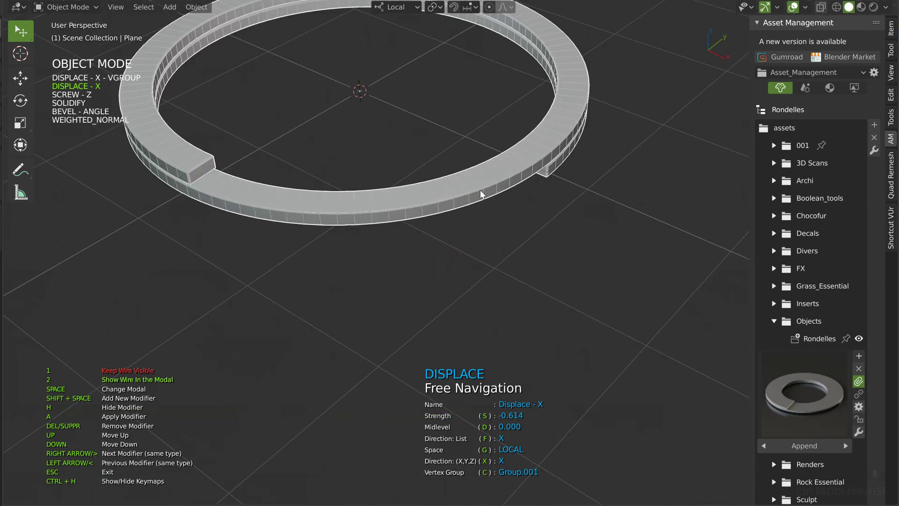
Switch to the Displace - X - VGROUP modifier and set its strength to -0.811
{"action": "key", "text": "space"}
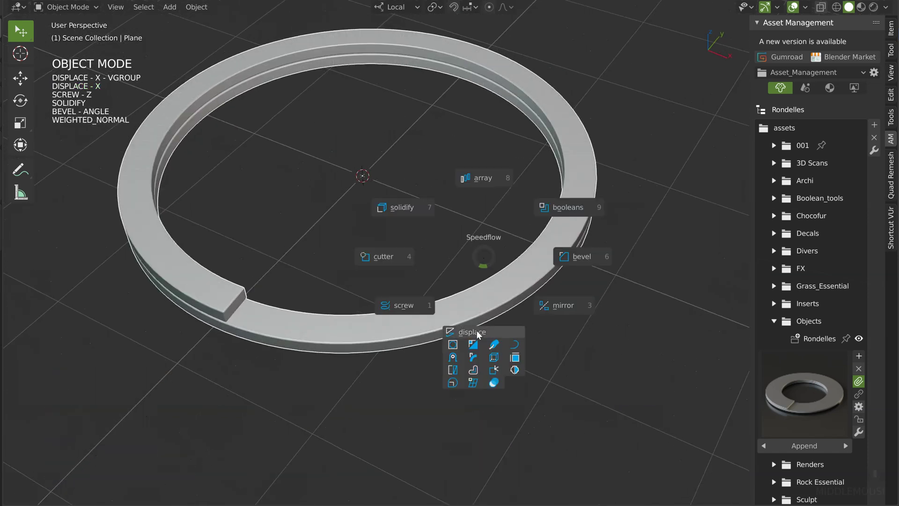
{"action": "left_click", "coordinate": [471, 331]}
{"action": "key", "text": "Left"}
{"action": "key", "text": "s"}
{"action": "left_click", "coordinate": [464, 272]}
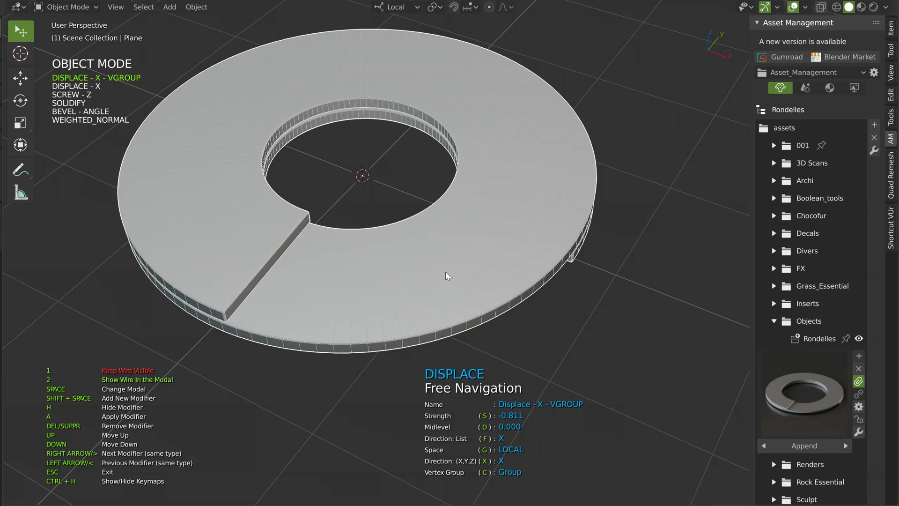
Return to the Displace - X modifier and set its strength to -1.520 to narrow the ring's band
{"action": "key", "text": "Right"}
{"action": "key", "text": "s"}
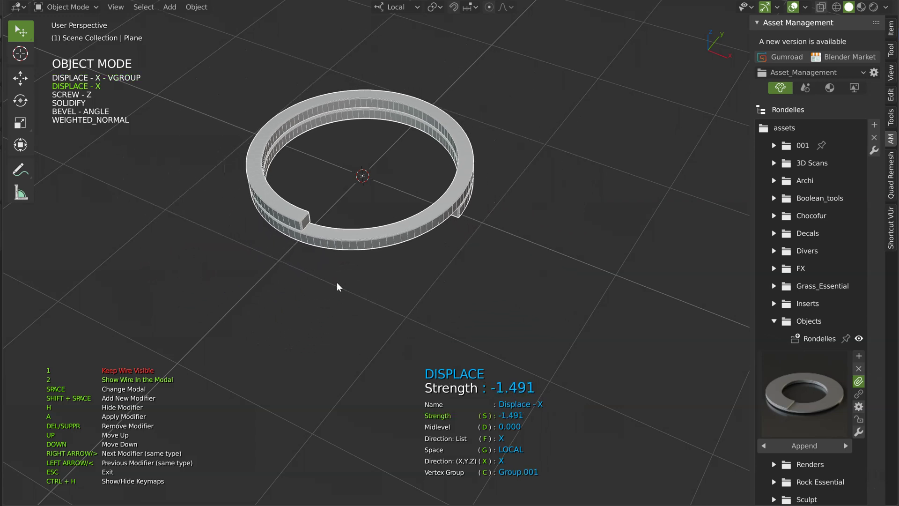
{"action": "left_click", "coordinate": [333, 284]}
{"action": "middle_click_drag", "start_coordinate": [333, 285], "coordinate": [477, 255]}
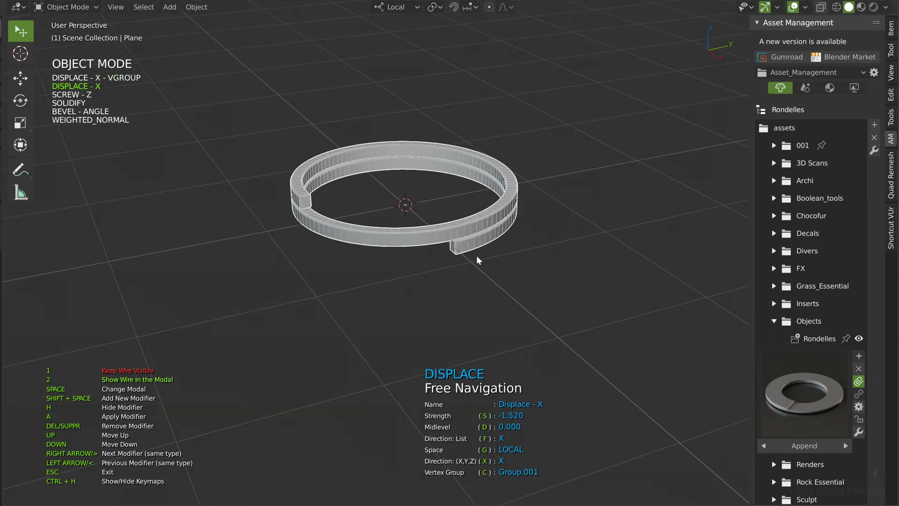
Set the Solidify modifier's thickness to 0.040 and its offset to -0.999
{"action": "key", "text": "shift+space"}
{"action": "left_click", "coordinate": [394, 219]}
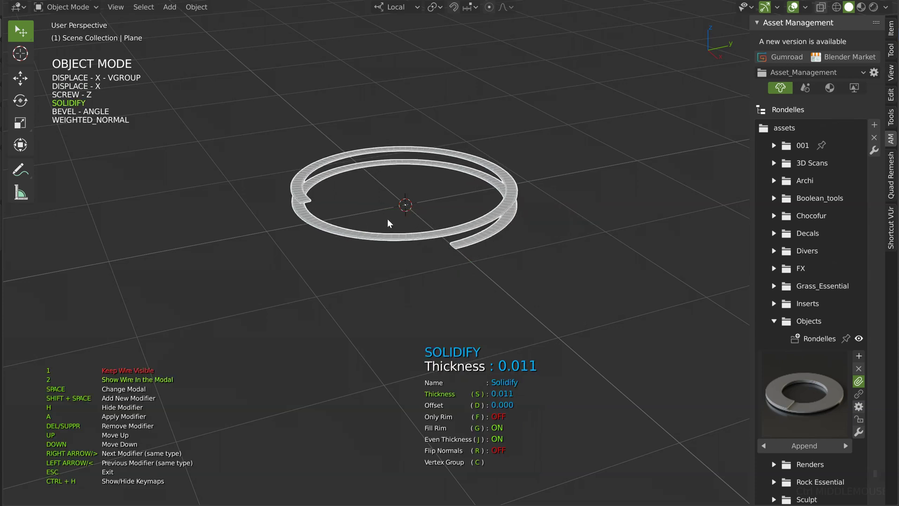
{"action": "left_click", "coordinate": [389, 218]}
{"action": "scroll", "coordinate": [477, 209], "scroll_direction": "up", "scroll_amount": 2}
{"action": "scroll", "coordinate": [478, 209], "scroll_direction": "up", "scroll_amount": 3}
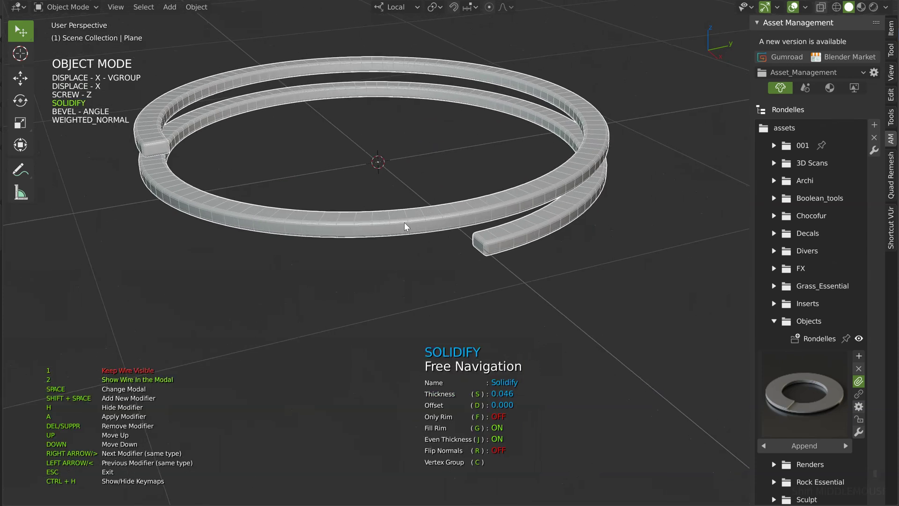
{"action": "key", "text": "d"}
{"action": "left_click", "coordinate": [256, 238]}
{"action": "key", "text": "s"}
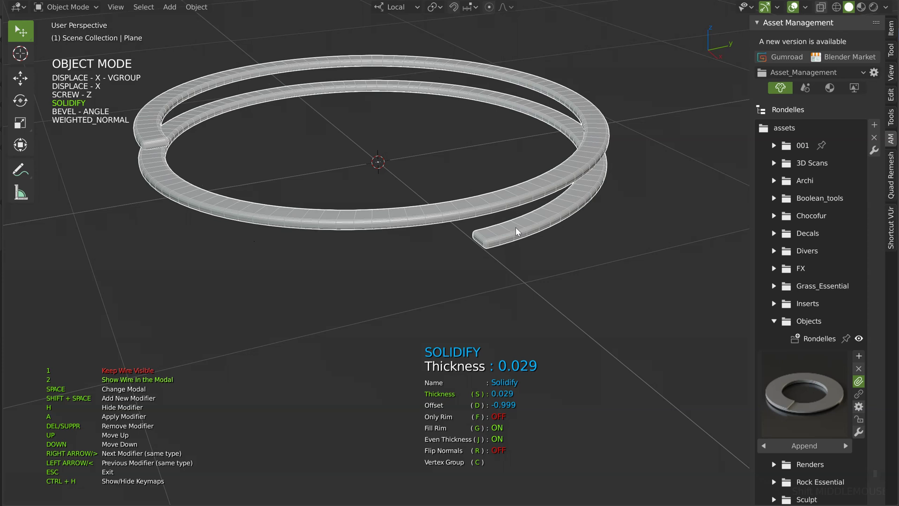
{"action": "left_click", "coordinate": [513, 227]}
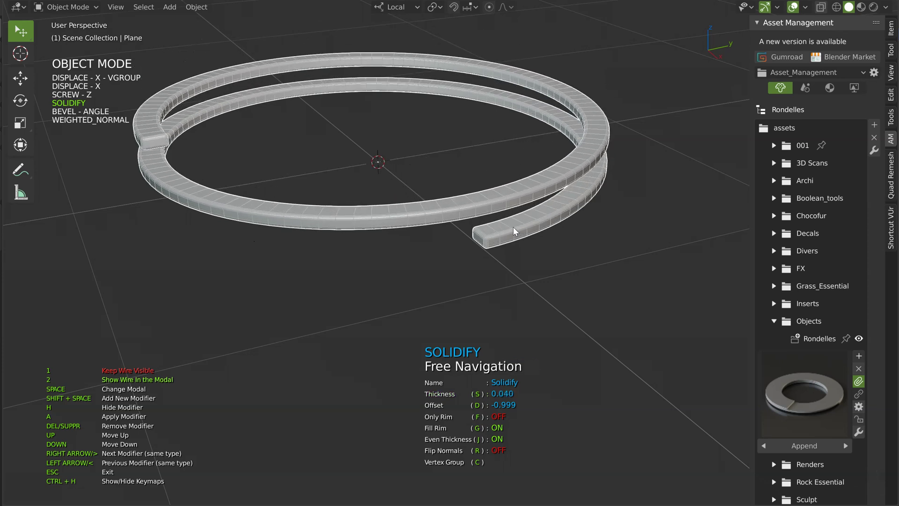
Set the Screw modifier's screw value to 0.086 and its iterations to 2 to stack the coils closely
{"action": "key", "text": "space"}
{"action": "left_click", "coordinate": [441, 278]}
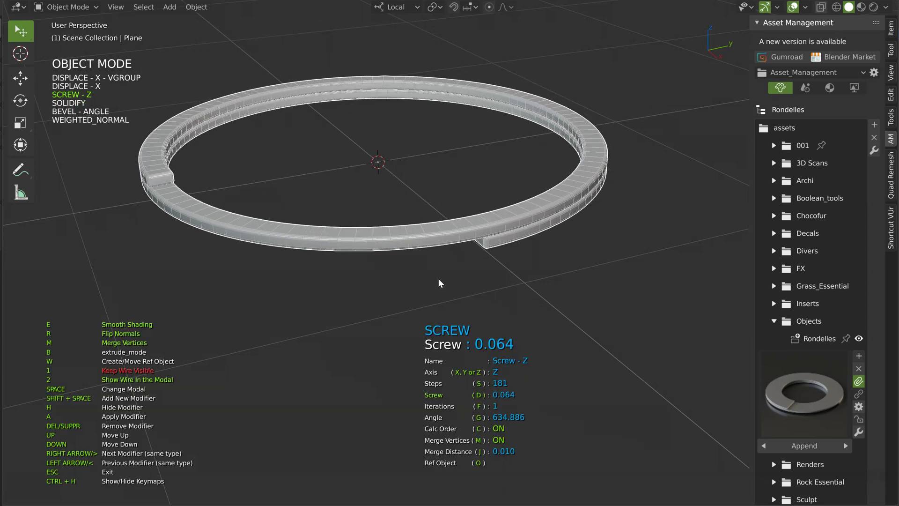
{"action": "left_click", "coordinate": [440, 277]}
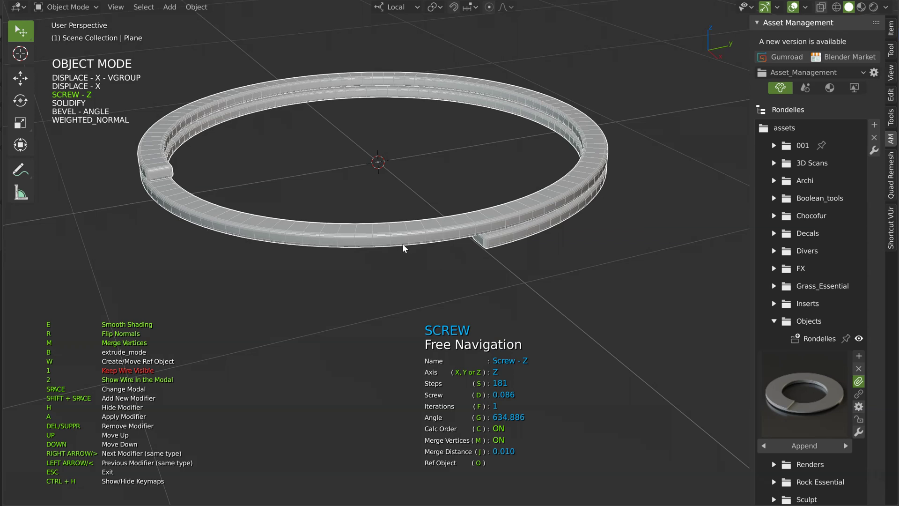
{"action": "key", "text": "f"}
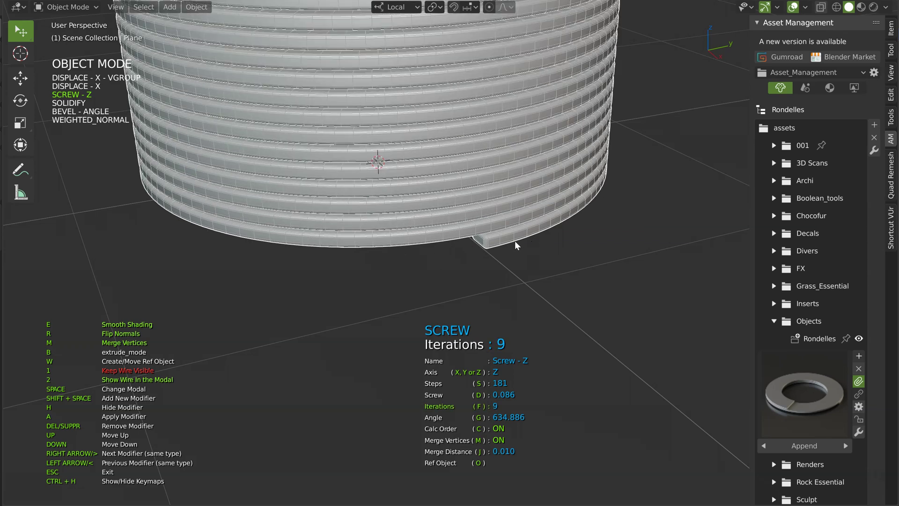
{"action": "left_click", "coordinate": [422, 246]}
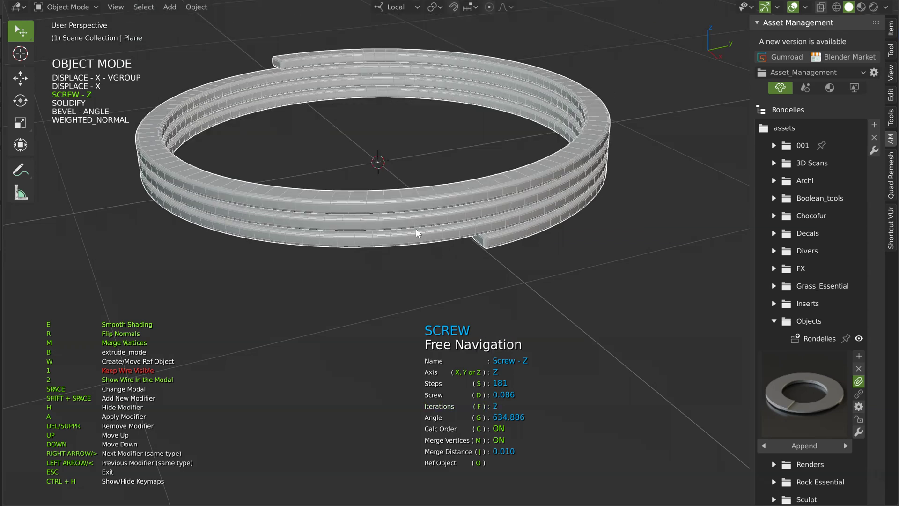
Readjust the Displace - X modifier's strength to change the coil's outer radius, and leave the modifier settings
{"action": "middle_click_drag", "start_coordinate": [416, 228], "coordinate": [443, 230]}
{"action": "scroll", "coordinate": [404, 240], "scroll_direction": "down", "scroll_amount": 4}
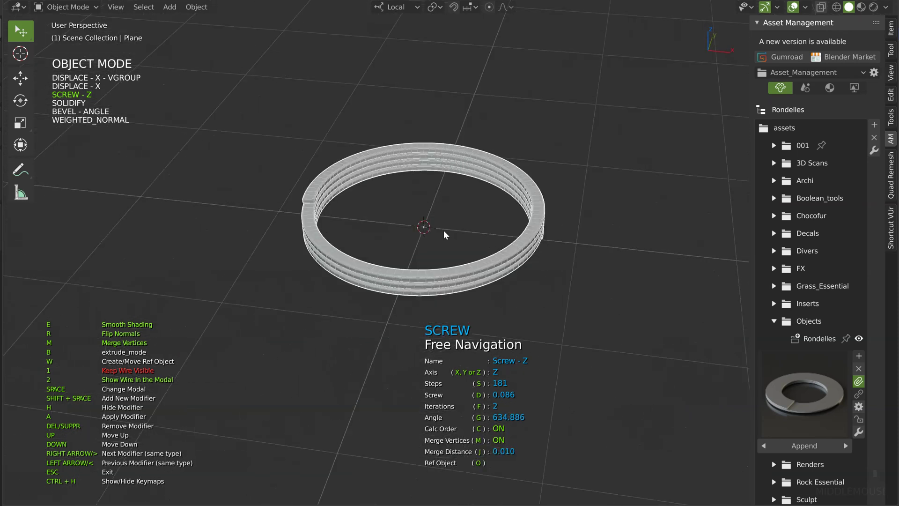
{"action": "scroll", "coordinate": [443, 229], "scroll_direction": "up", "scroll_amount": 3}
{"action": "middle_click_drag", "start_coordinate": [556, 221], "coordinate": [462, 210], "text": "shift"}
{"action": "middle_click_drag", "start_coordinate": [462, 211], "coordinate": [452, 217]}
{"action": "key", "text": "space"}
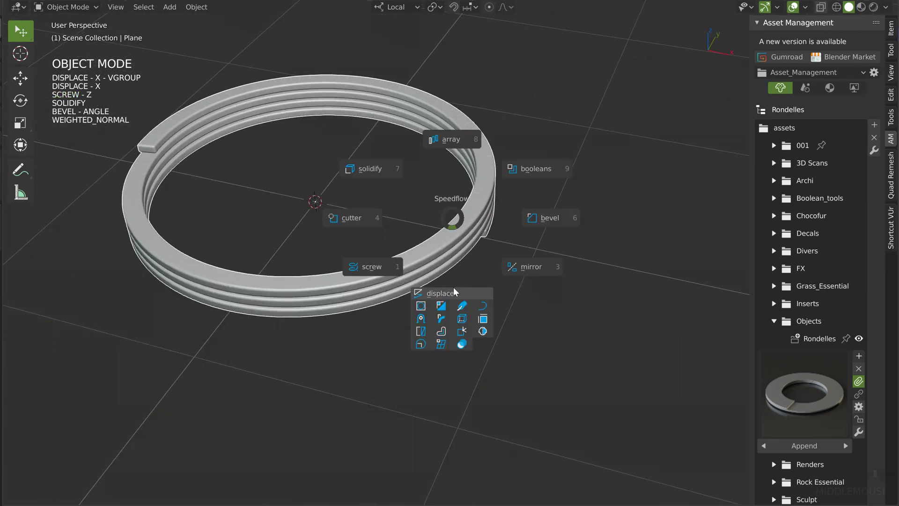
{"action": "left_click", "coordinate": [453, 288]}
{"action": "key", "text": "s"}
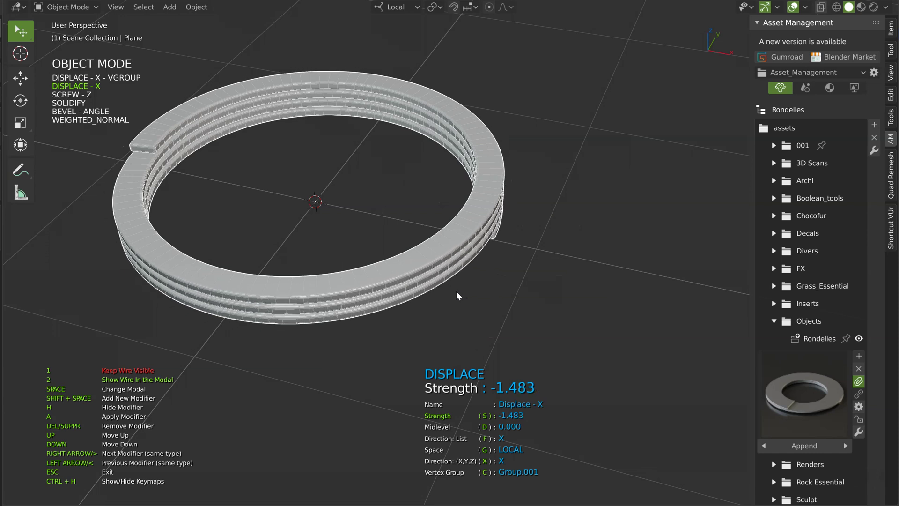
{"action": "middle_click_drag", "start_coordinate": [455, 290], "coordinate": [407, 281]}
{"action": "key", "text": "Escape"}
Set the Displace - X strength to about -1.31 and the Displace - X - VGROUP strength to -0.637, and leave the modifier settings
{"action": "middle_click_drag", "start_coordinate": [409, 193], "coordinate": [501, 217], "text": "shift"}
{"action": "middle_click_drag", "start_coordinate": [465, 249], "coordinate": [449, 237]}
{"action": "scroll", "coordinate": [491, 249], "scroll_direction": "up", "scroll_amount": 2}
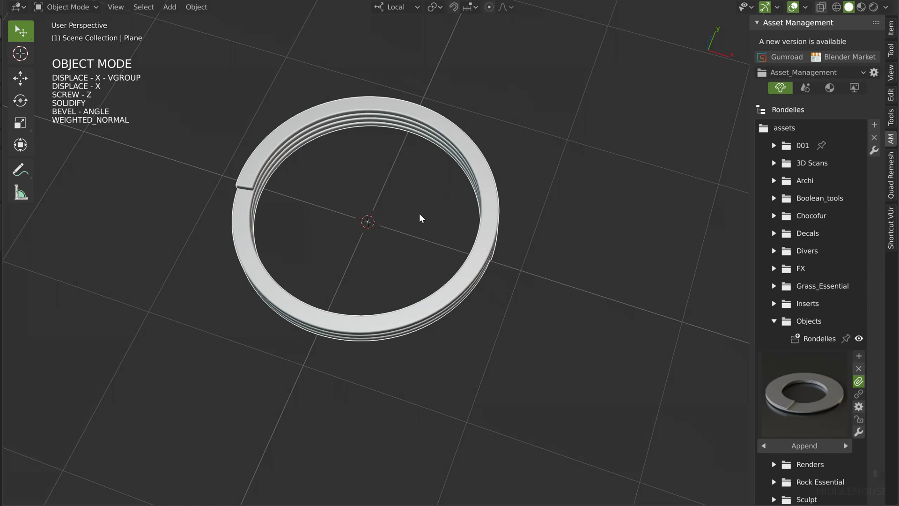
{"action": "middle_click_drag", "start_coordinate": [419, 214], "coordinate": [416, 197]}
{"action": "key", "text": "space"}
{"action": "left_click", "coordinate": [419, 284]}
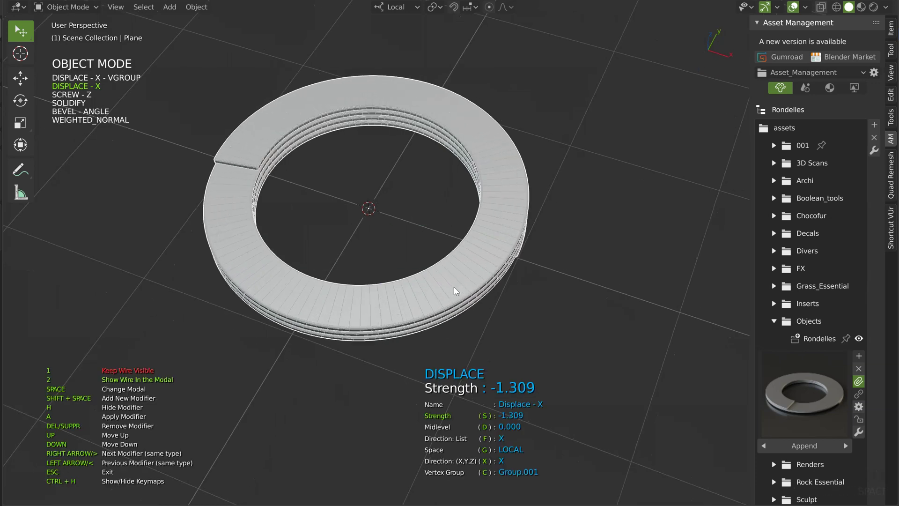
{"action": "key", "text": "Left"}
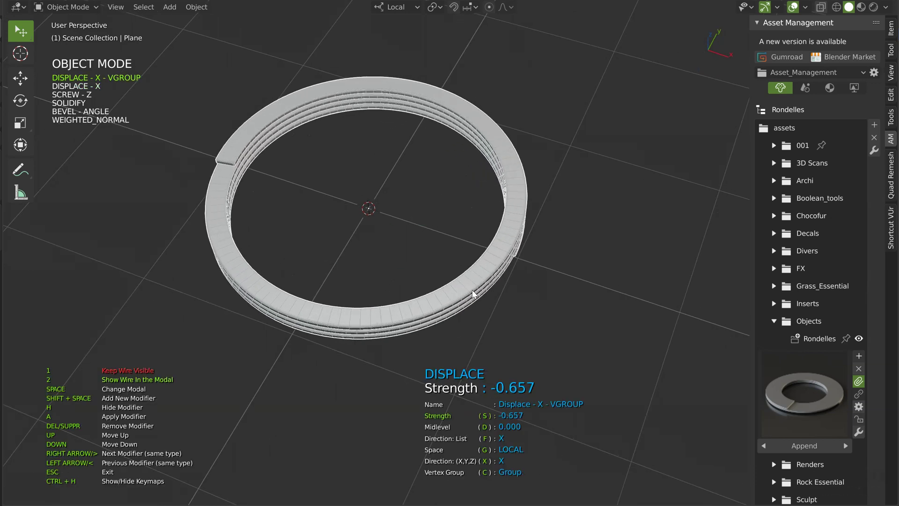
{"action": "left_click", "coordinate": [473, 295]}
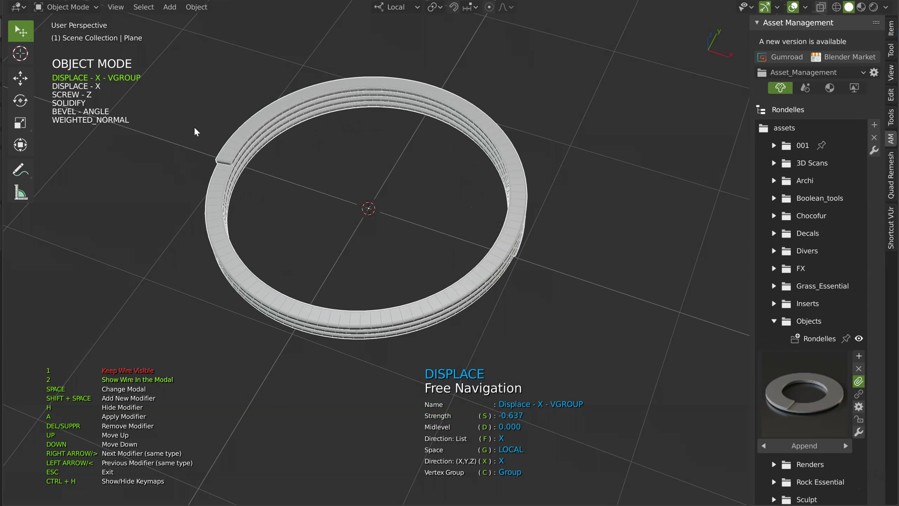
{"action": "middle_click_drag", "start_coordinate": [484, 260], "coordinate": [485, 225]}
{"action": "key", "text": "Escape"}
Export the selected coil to the Rondelles asset category as Rondelle_002, with a Cycles-rendered JPEG preview
{"action": "left_click", "coordinate": [859, 356]}
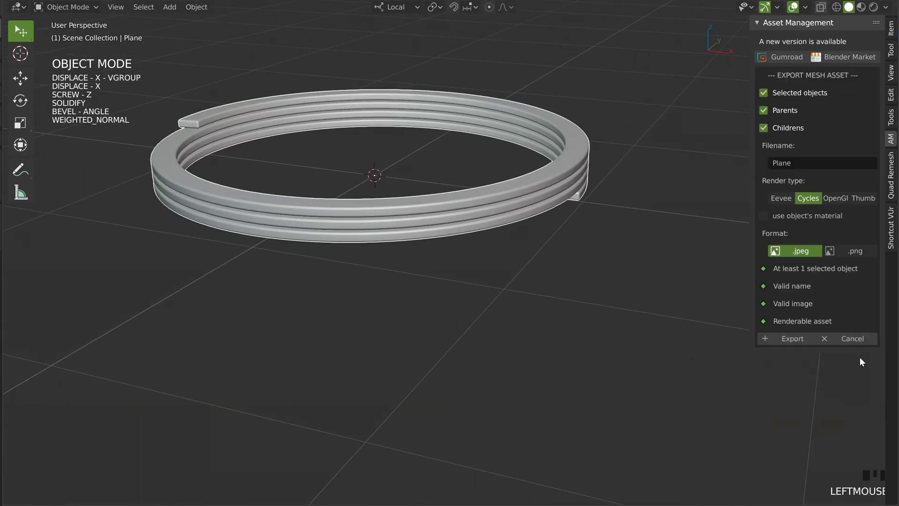
{"action": "double_click", "coordinate": [818, 158]}
{"action": "type", "text": "Ro"}
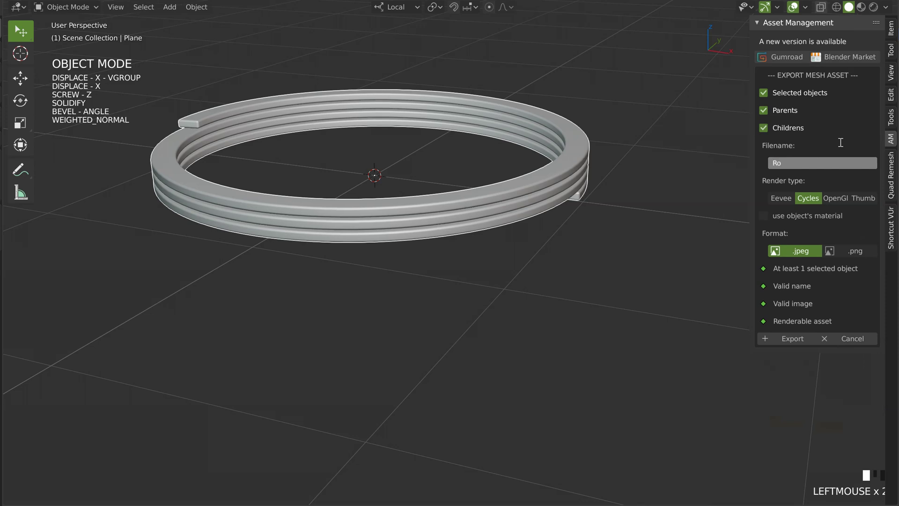
{"action": "type", "text": "ndelle_"}
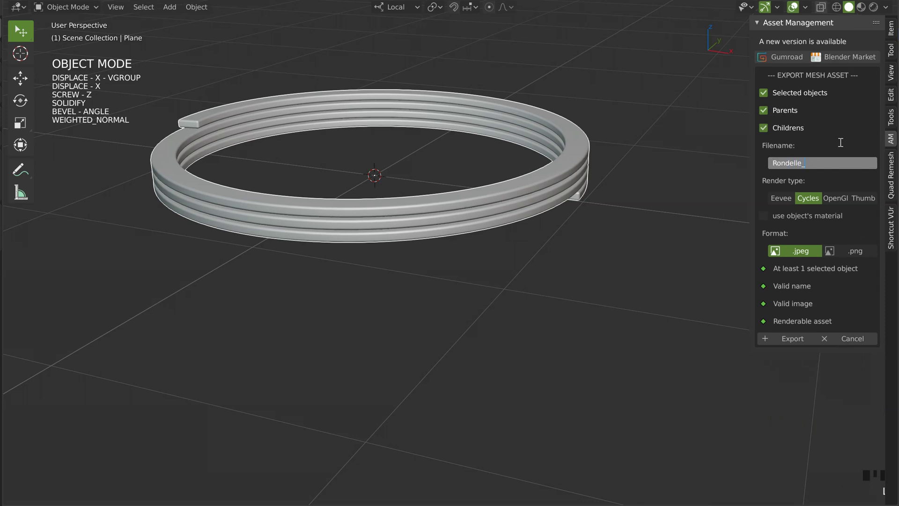
{"action": "type", "text": "002"}
{"action": "key", "text": "Return"}
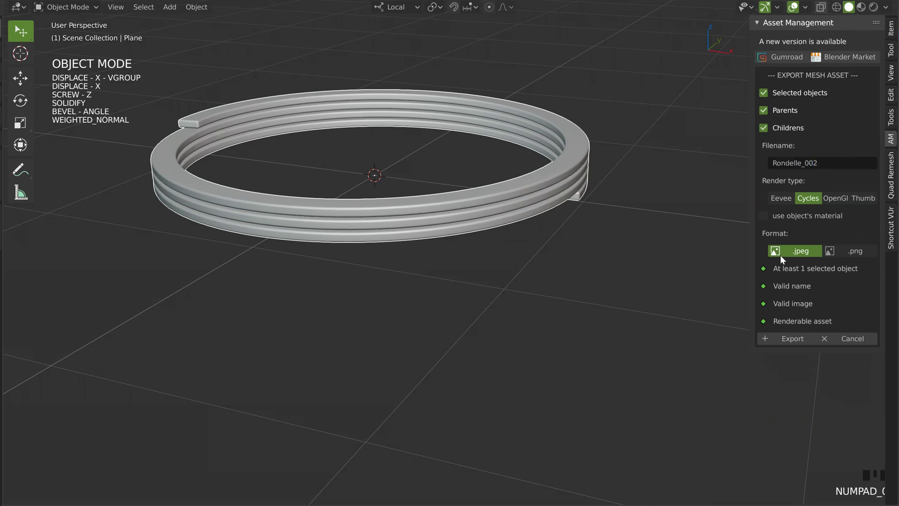
{"action": "left_click", "coordinate": [785, 339]}
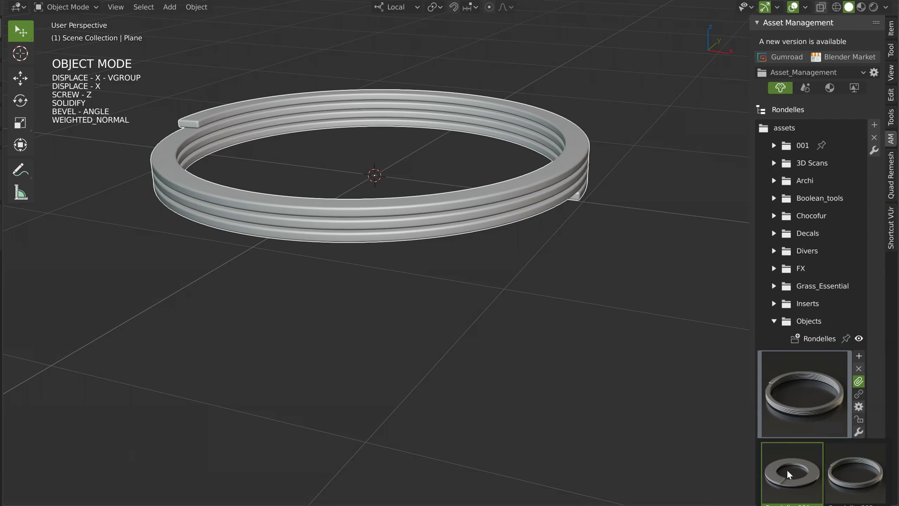
Adjust the Displace - X - VGROUP modifier's strength to make the ring's flat band wider
{"action": "scroll", "coordinate": [435, 264], "scroll_direction": "down", "scroll_amount": 3}
{"action": "middle_click_drag", "start_coordinate": [435, 265], "coordinate": [465, 273]}
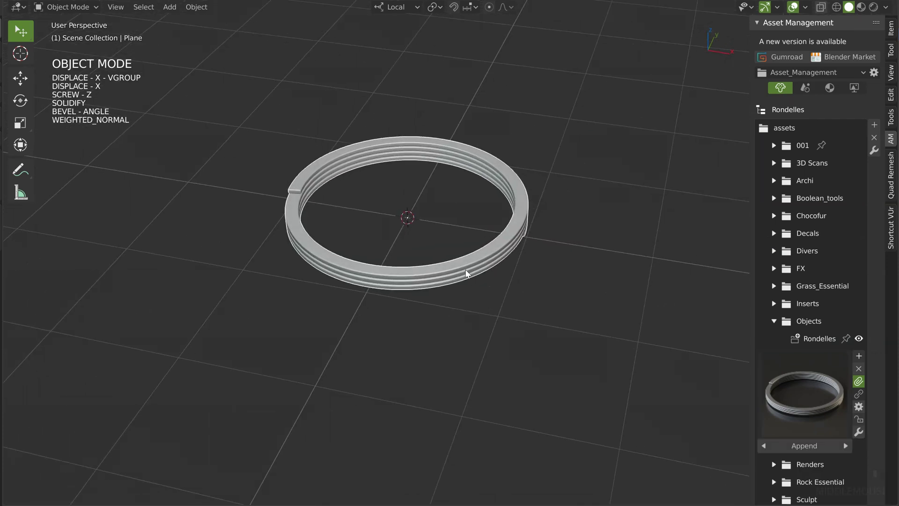
{"action": "key", "text": "space"}
{"action": "key", "text": "space"}
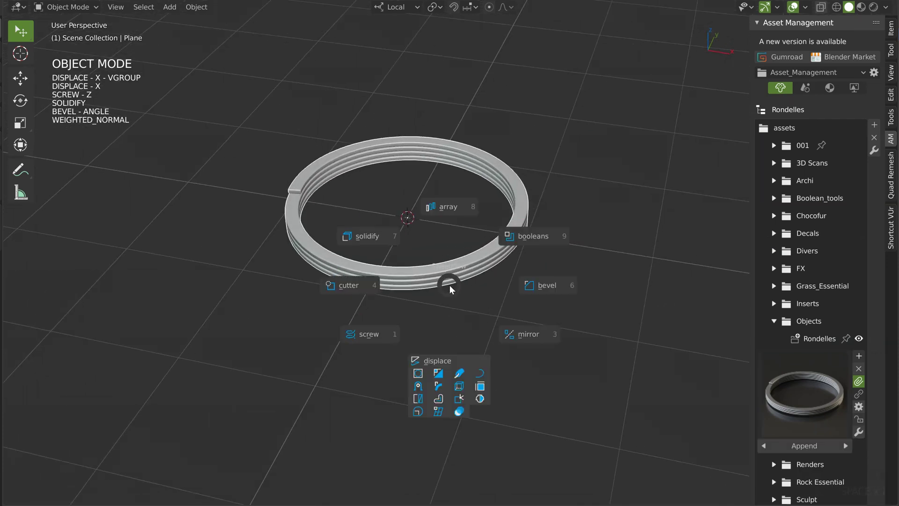
{"action": "left_click", "coordinate": [456, 361]}
{"action": "key", "text": "s"}
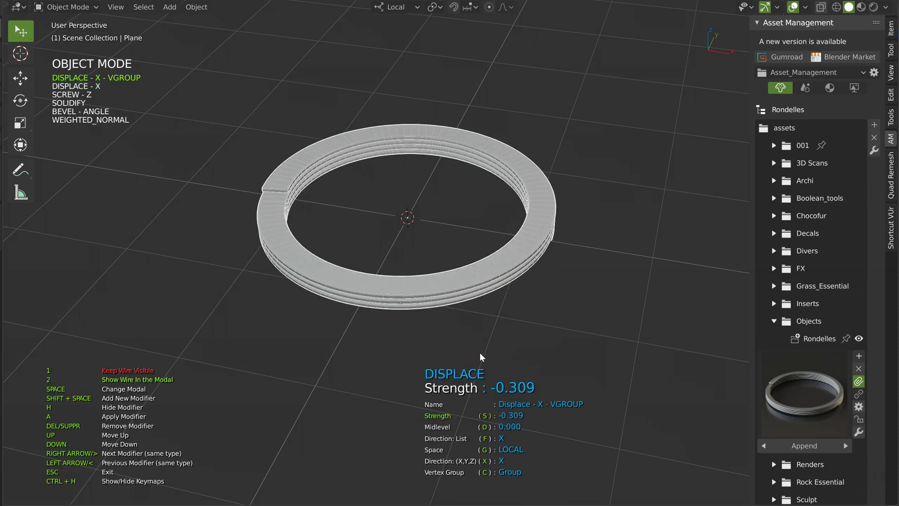
{"action": "middle_click_drag", "start_coordinate": [427, 353], "coordinate": [423, 285]}
Set the Screw - Z modifier's screw value to 0.207 and steps to 190, and raise its iterations to add more coils
{"action": "key", "text": "space"}
{"action": "left_click", "coordinate": [356, 338]}
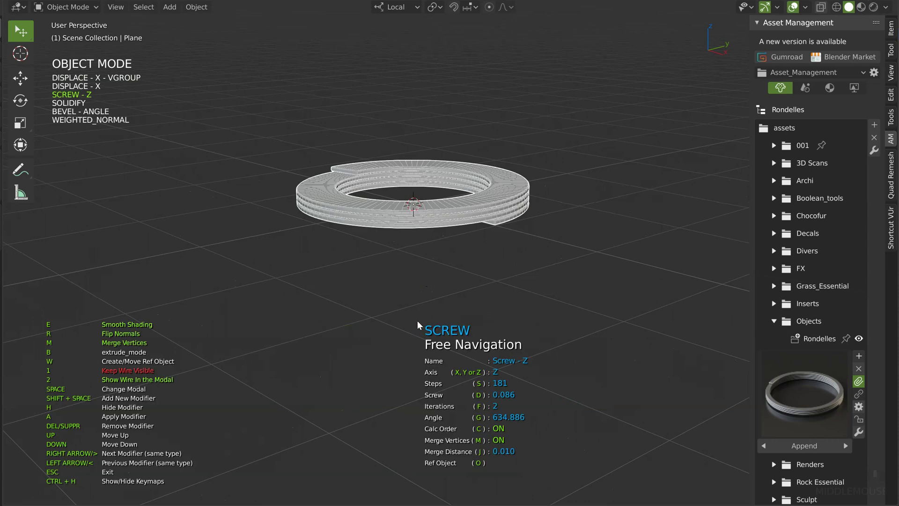
{"action": "left_click", "coordinate": [419, 321]}
{"action": "key", "text": "s"}
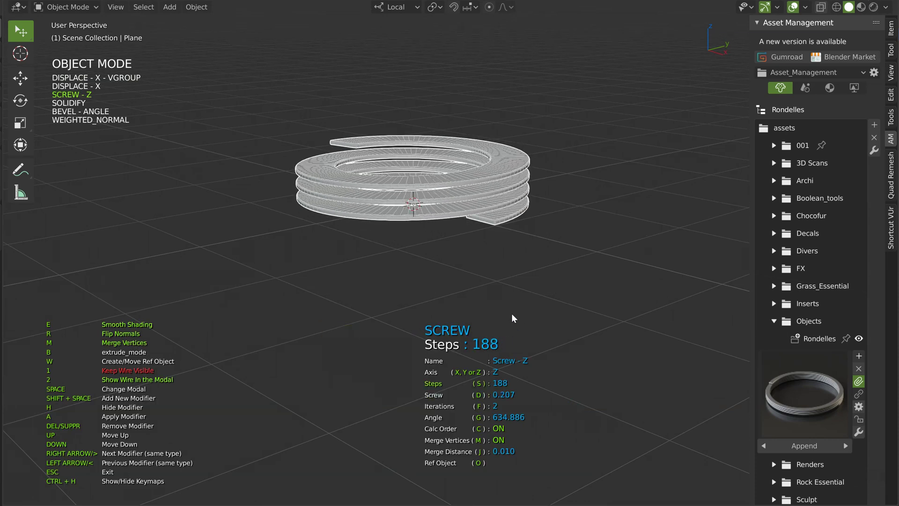
{"action": "left_click", "coordinate": [534, 316]}
{"action": "key", "text": "f"}
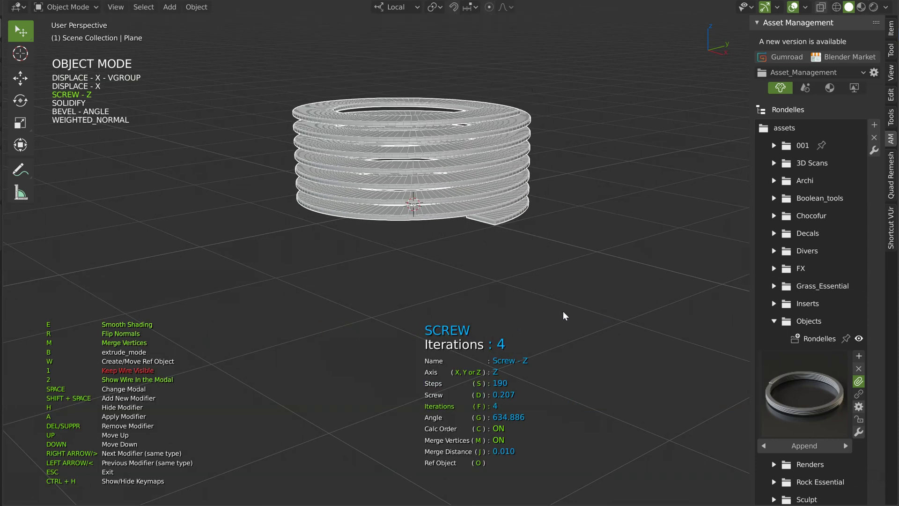
{"action": "middle_click_drag", "start_coordinate": [576, 311], "coordinate": [457, 267]}
Increase the Solidify modifier's thickness to close the gaps between the coils, and leave the modifier settings
{"action": "key", "text": "space"}
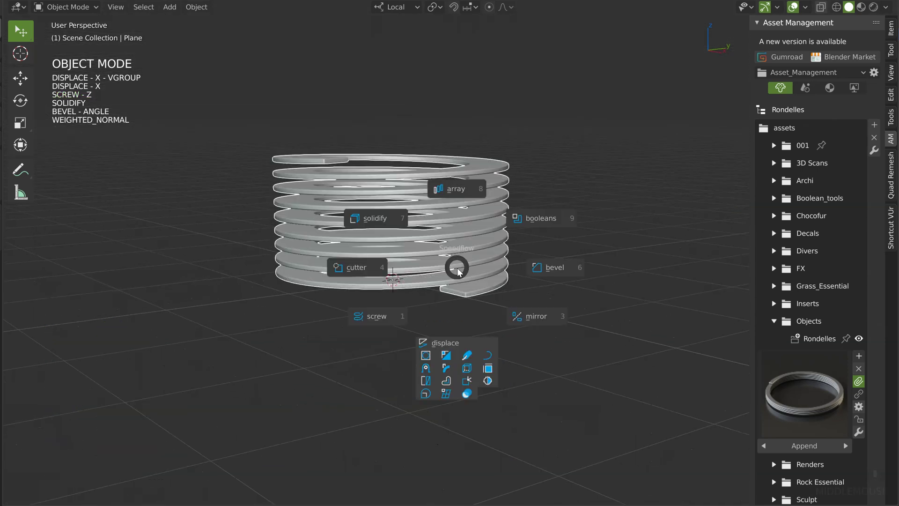
{"action": "left_click", "coordinate": [386, 219]}
{"action": "middle_click_drag", "start_coordinate": [385, 221], "coordinate": [421, 220]}
{"action": "key", "text": "Escape"}
Export the tall coil to the Rondelles category as Rondelle_003 with a Cycles-rendered JPEG preview, and look over the stored variants
{"action": "left_click", "coordinate": [859, 355]}
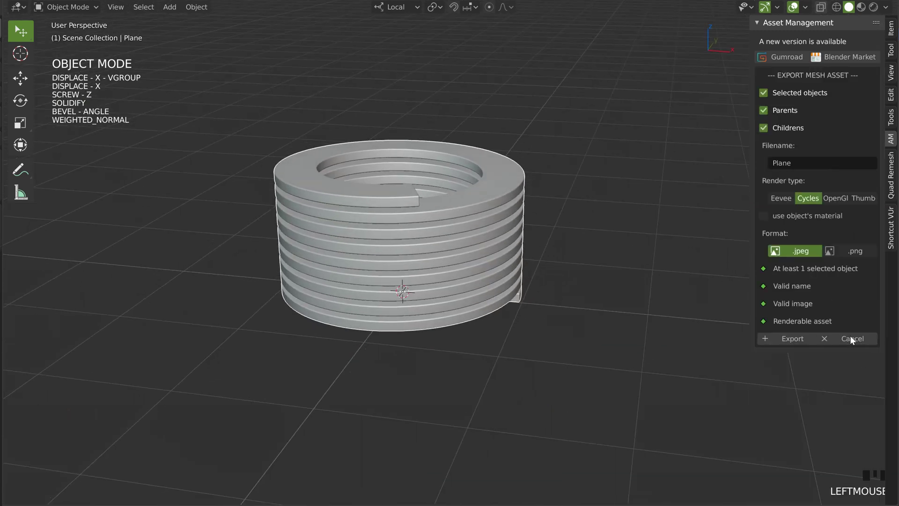
{"action": "double_click", "coordinate": [806, 159]}
{"action": "type", "text": "Rond"}
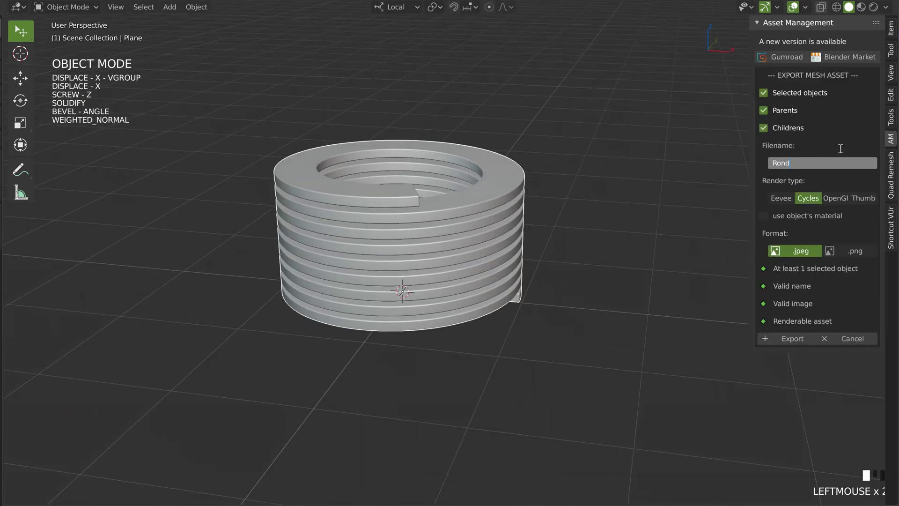
{"action": "type", "text": "elle_003"}
{"action": "key", "text": "Return"}
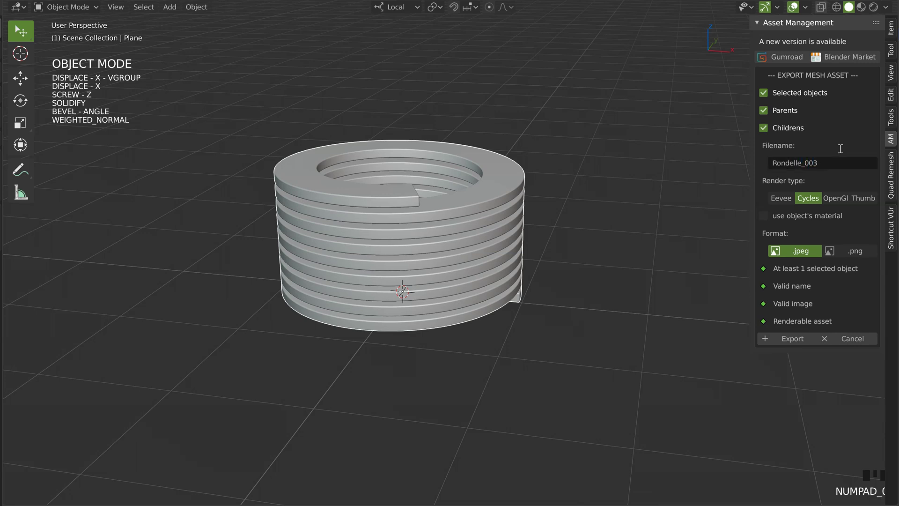
{"action": "left_click", "coordinate": [785, 335]}
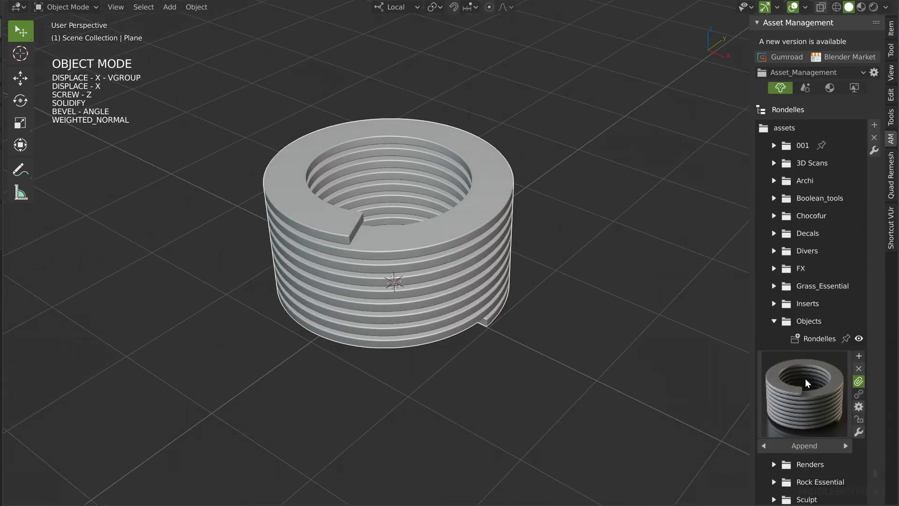
{"action": "left_click", "coordinate": [805, 378]}
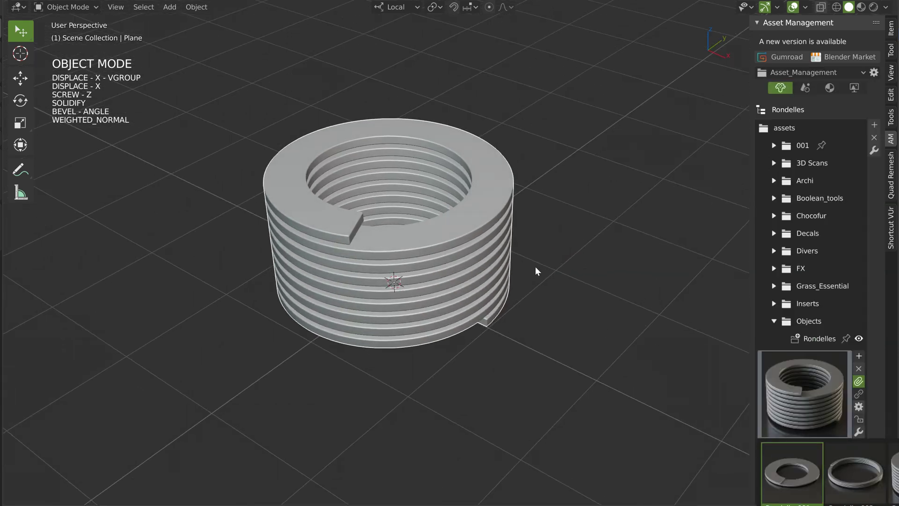
{"action": "mouse_move", "coordinate": [429, 277]}
{"action": "middle_mouse_down"}
{"action": "mouse_move", "coordinate": [408, 237]}
{"action": "mouse_move", "coordinate": [386, 261]}
{"action": "mouse_move", "coordinate": [420, 272]}
{"action": "mouse_move", "coordinate": [415, 288]}
{"action": "mouse_move", "coordinate": [428, 278]}
{"action": "middle_mouse_up"}
{"action": "scroll", "coordinate": [456, 279], "scroll_direction": "up", "scroll_amount": 1}
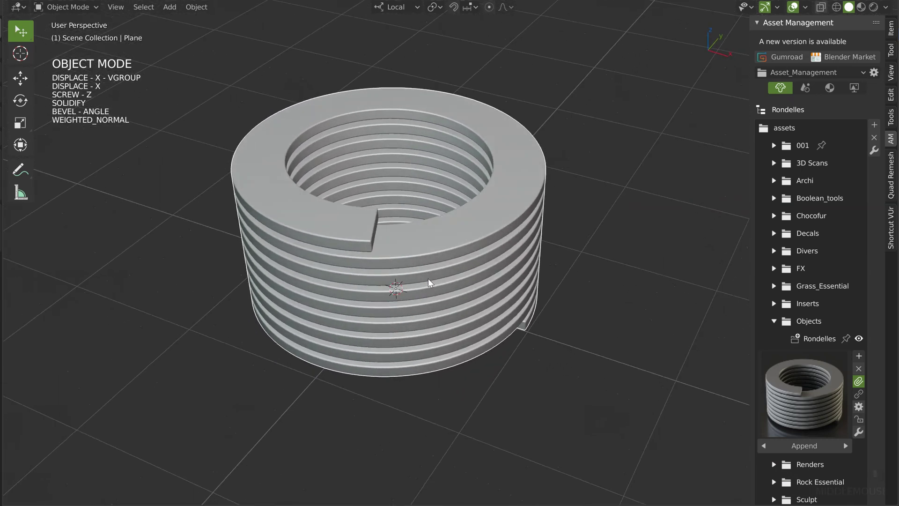